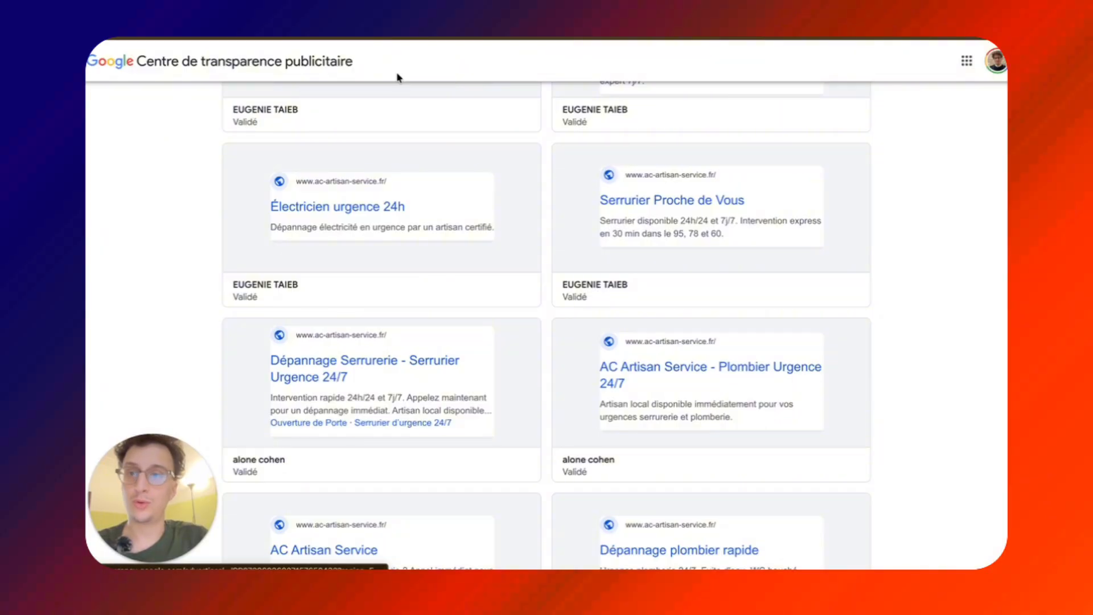
- Review the ac-artisan-service.fr text ads listed in the Google Ads Transparency Center
scroll(472, 299, up, 10)
scroll(472, 299, down, 6)
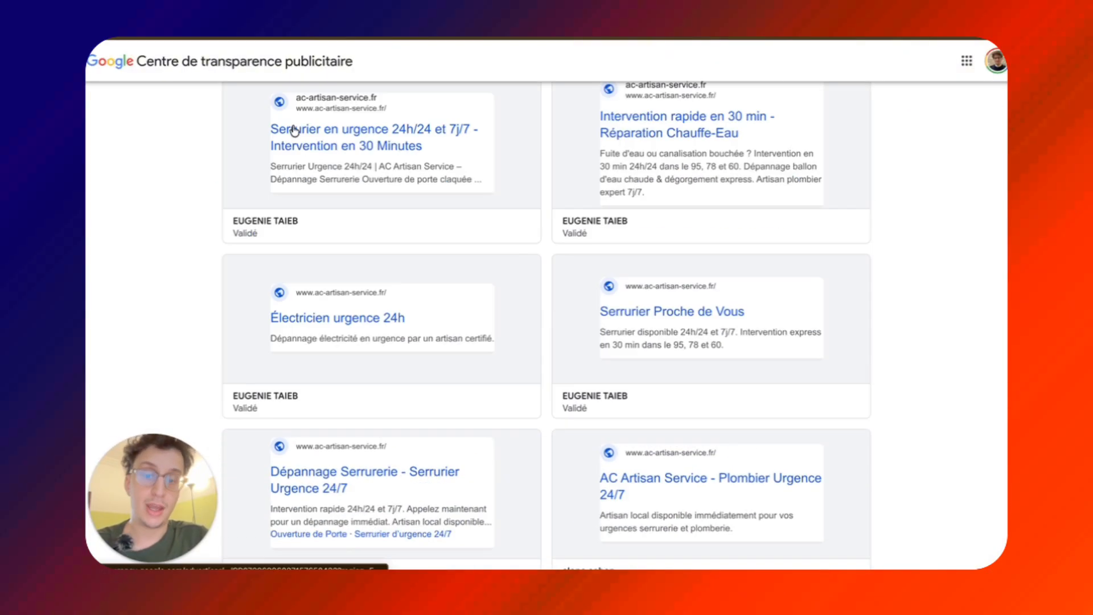
scroll(671, 306, up, 7)
scroll(671, 306, down, 16)
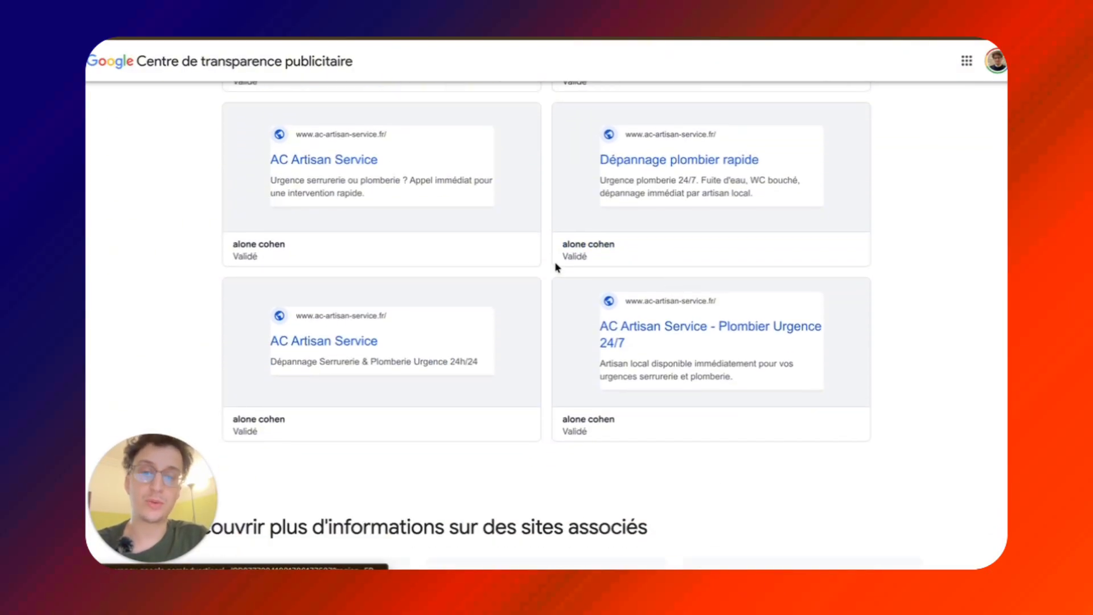
scroll(556, 265, up, 10)
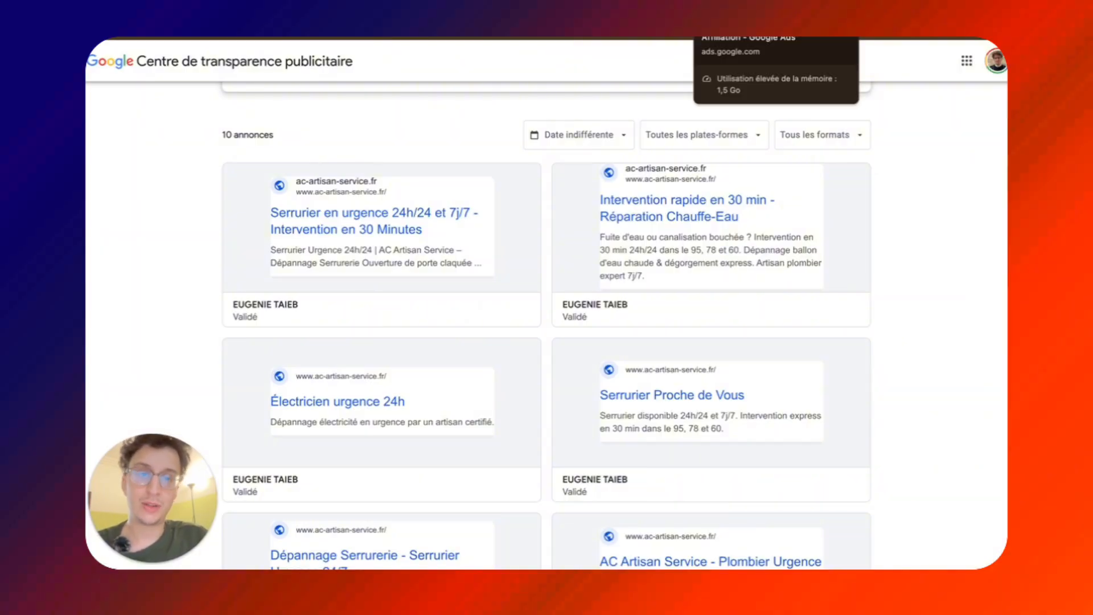
- Switch to Google Ads and open the ads list of the campaign "EX 2 : Serrurier Hauts-de-Seine - LKN"
click(735, 36)
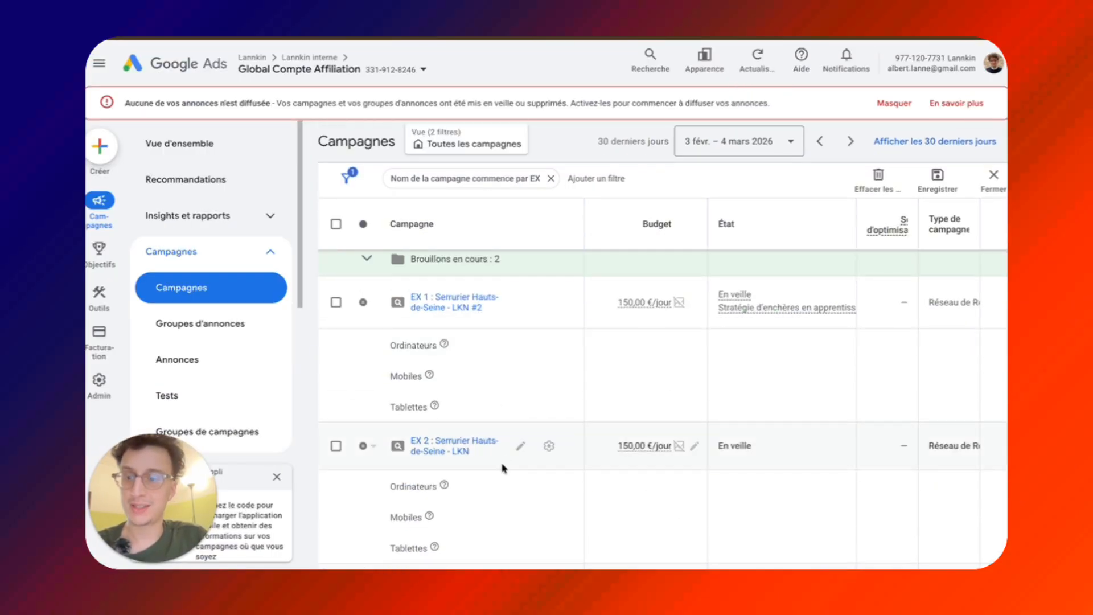
scroll(502, 466, down, 2)
scroll(503, 468, up, 2)
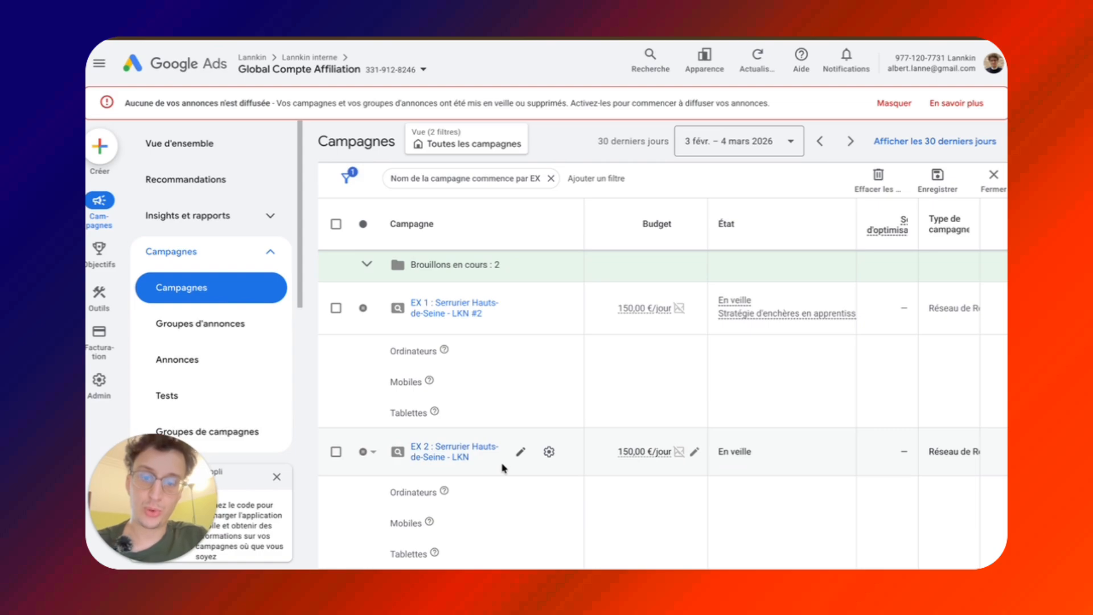
click(472, 459)
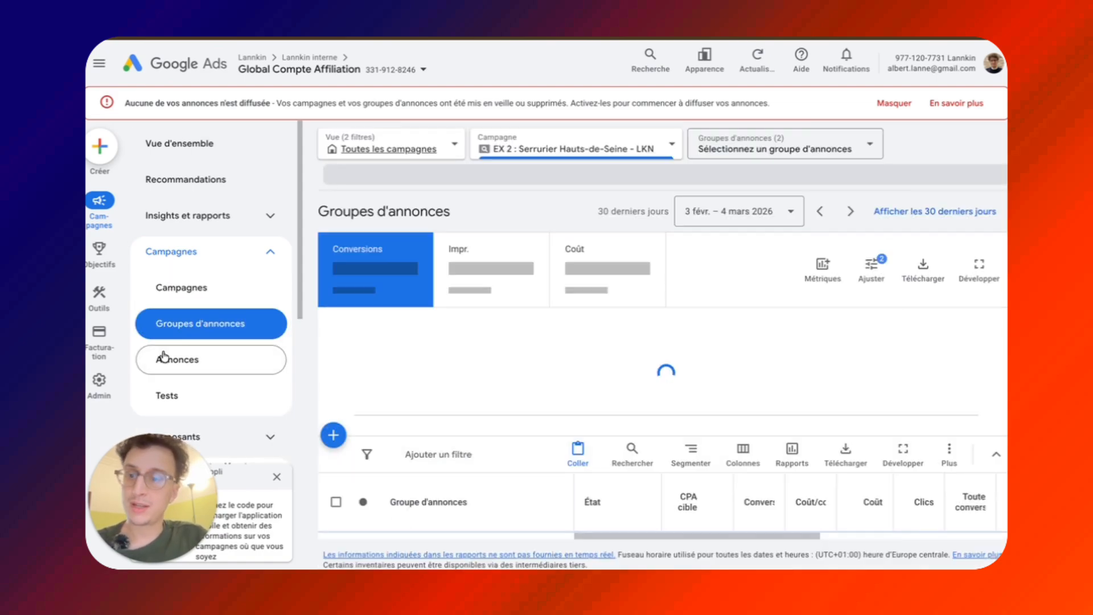
click(171, 359)
scroll(538, 376, down, 3)
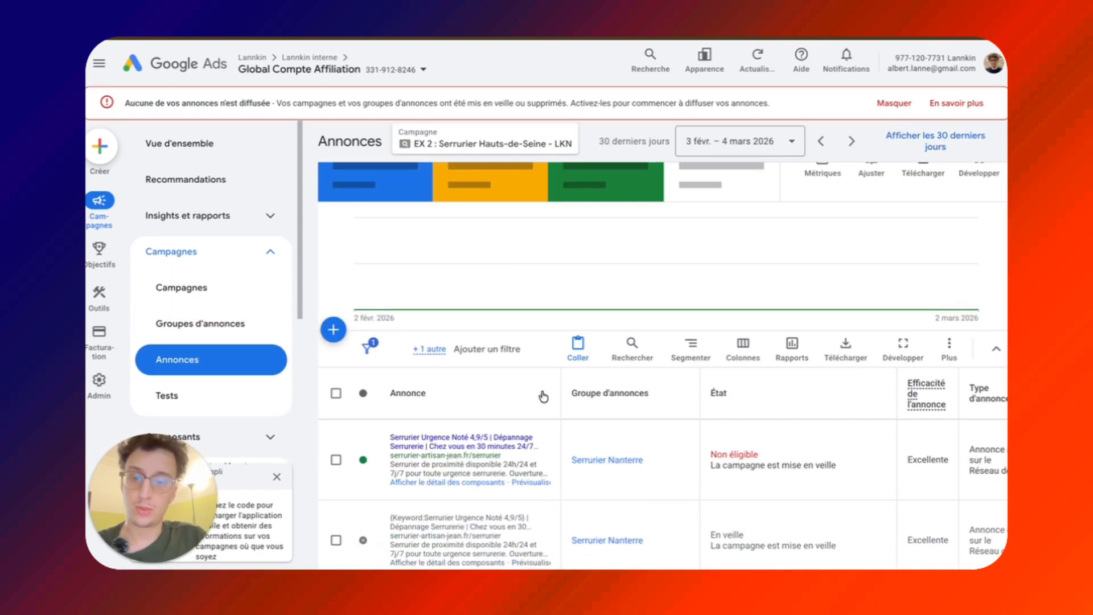
- Copy the "Serrurier Nanterre" ad group from the EX 2 campaign's ad group list
click(227, 325)
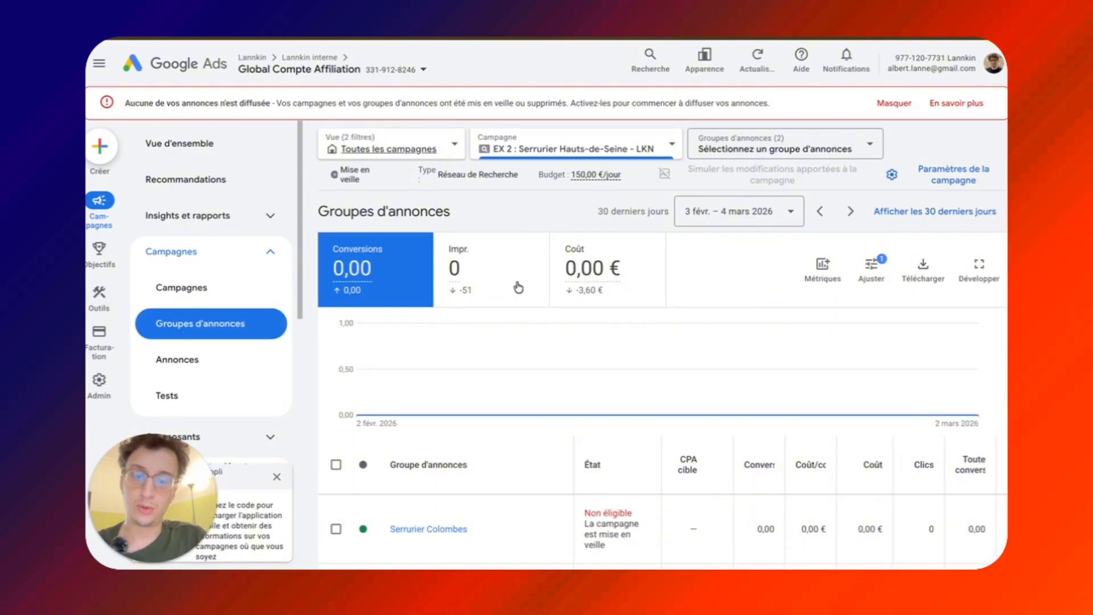
scroll(516, 318, down, 3)
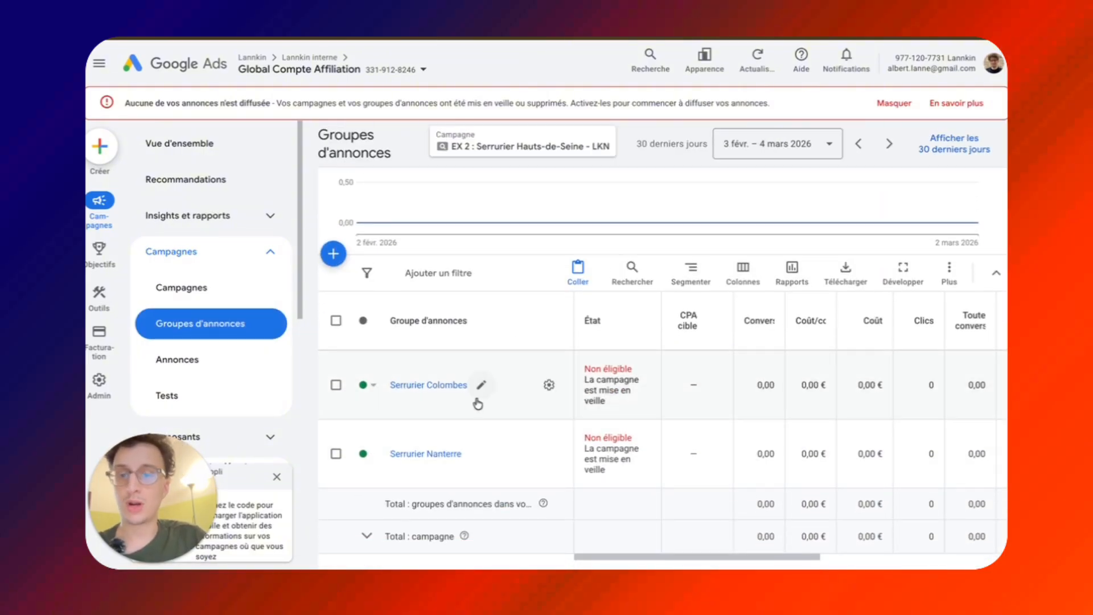
scroll(399, 412, down, 1)
click(336, 411)
click(456, 230)
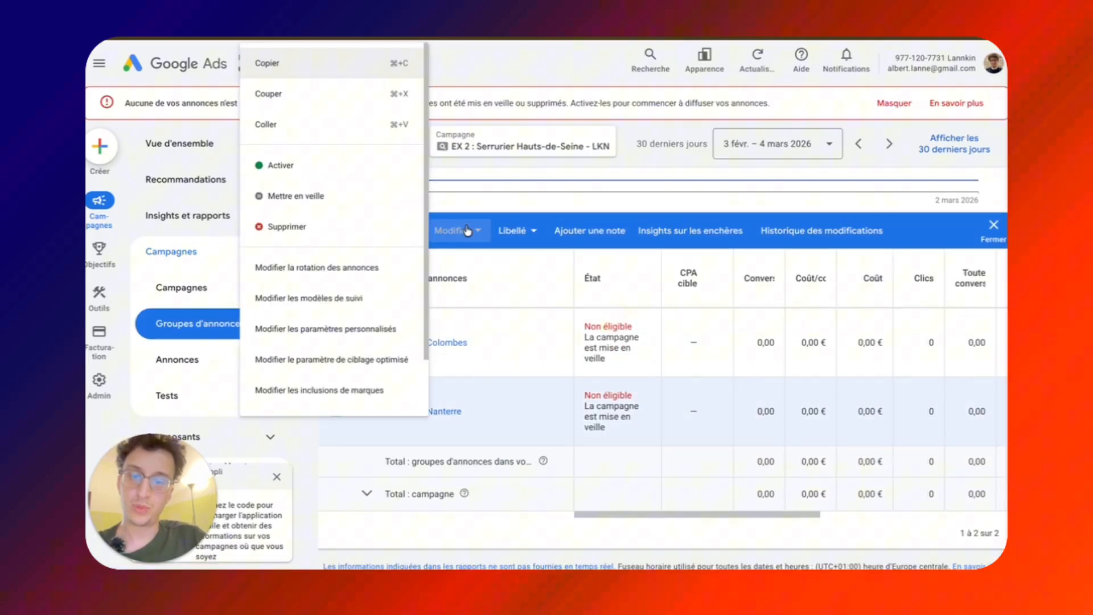
click(335, 60)
click(455, 230)
click(289, 126)
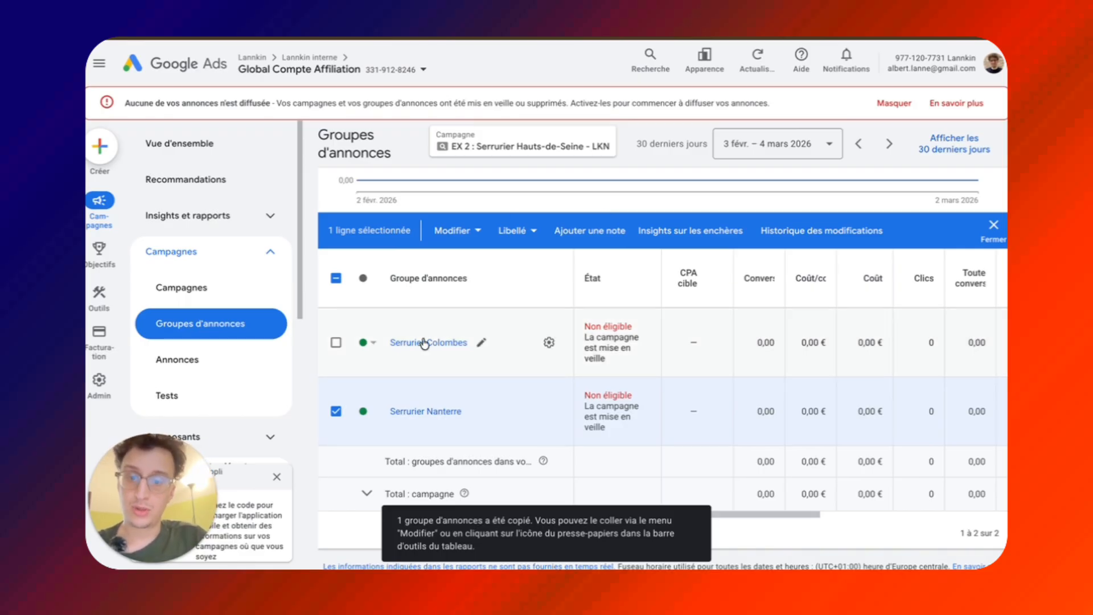
- Open the "Serrurier Colombes" ad group, check its keywords, and open its "Serrurier Urgence Noté 4,9/5" ad for editing
click(447, 345)
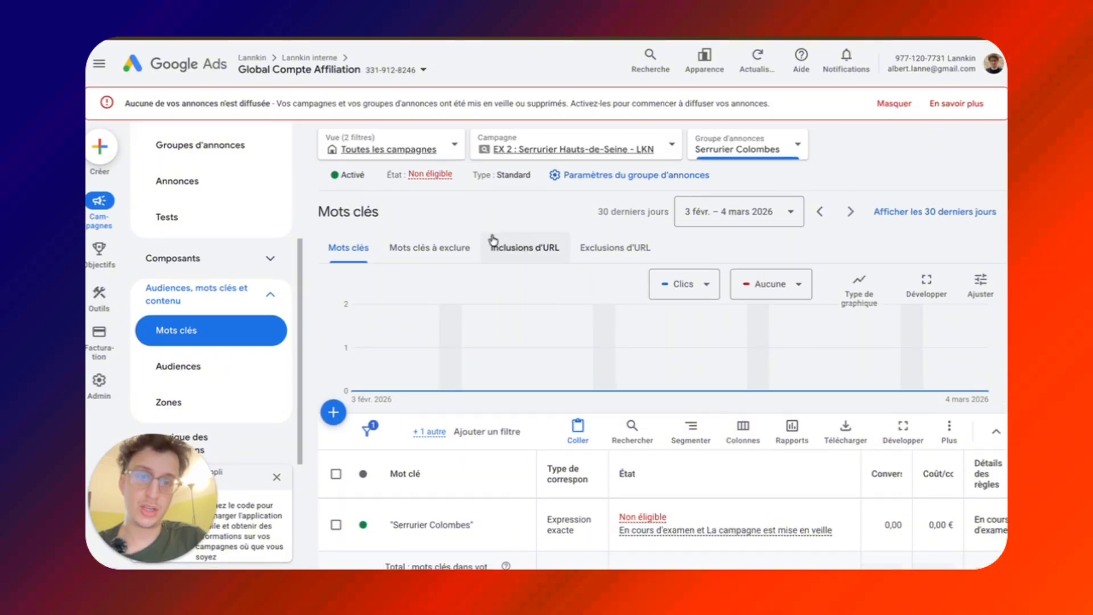
scroll(500, 221, down, 3)
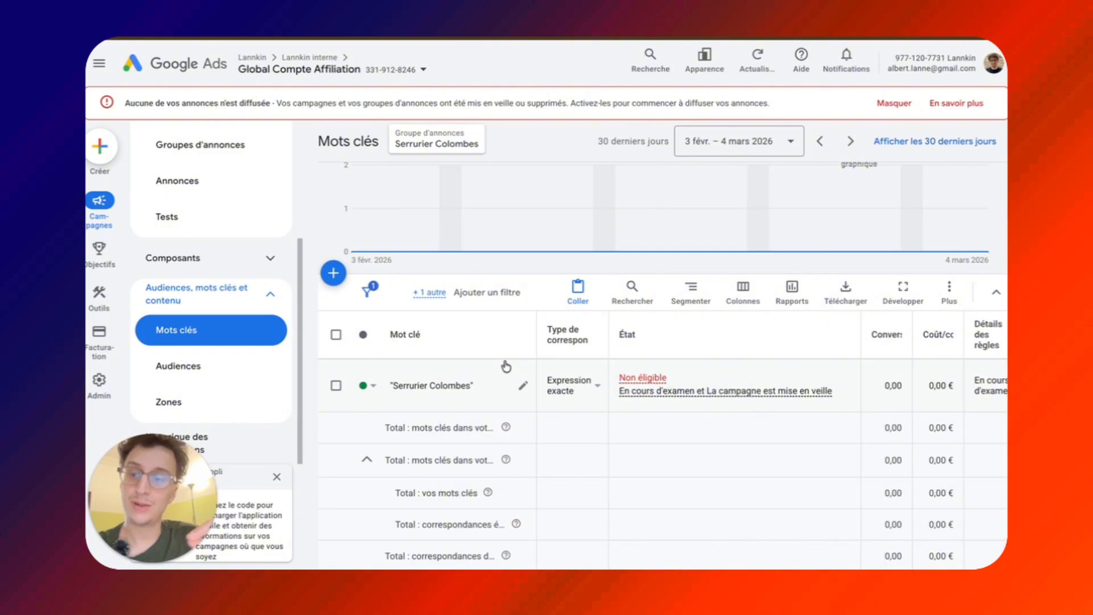
click(228, 183)
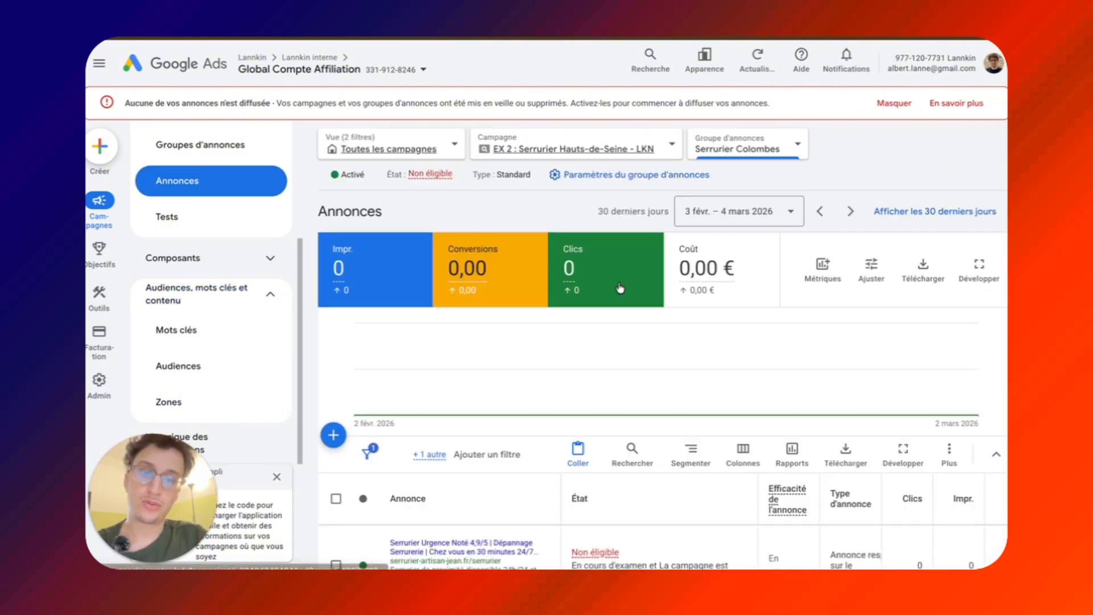
click(551, 451)
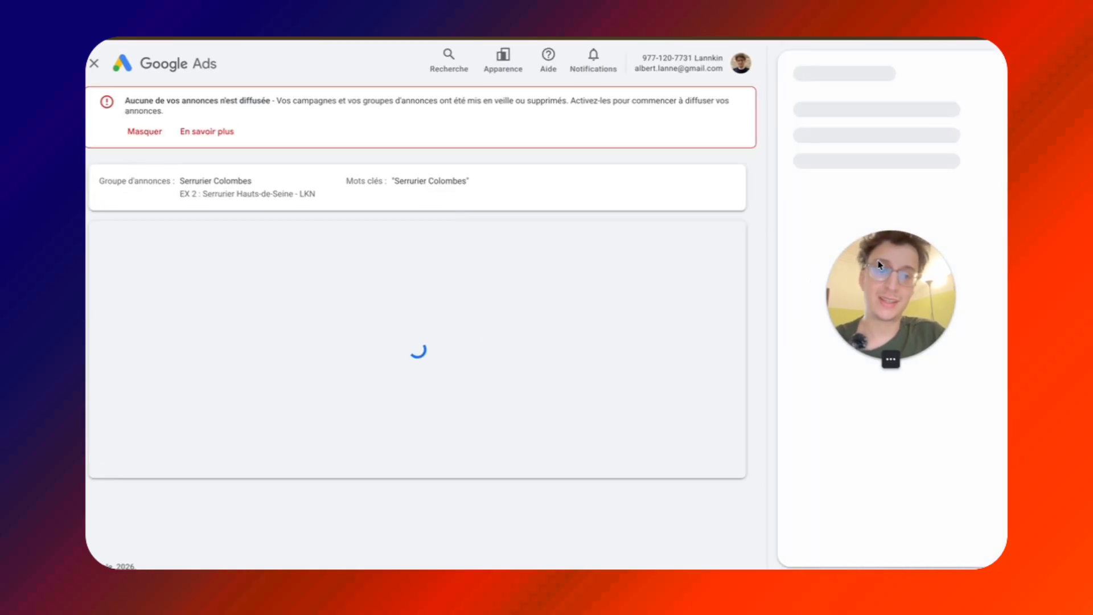
- Examine the city location insertion and its default text in the headline "Serrurerie {LOCATION(City):Hauts-de-Seine}"
scroll(329, 497, down, 10)
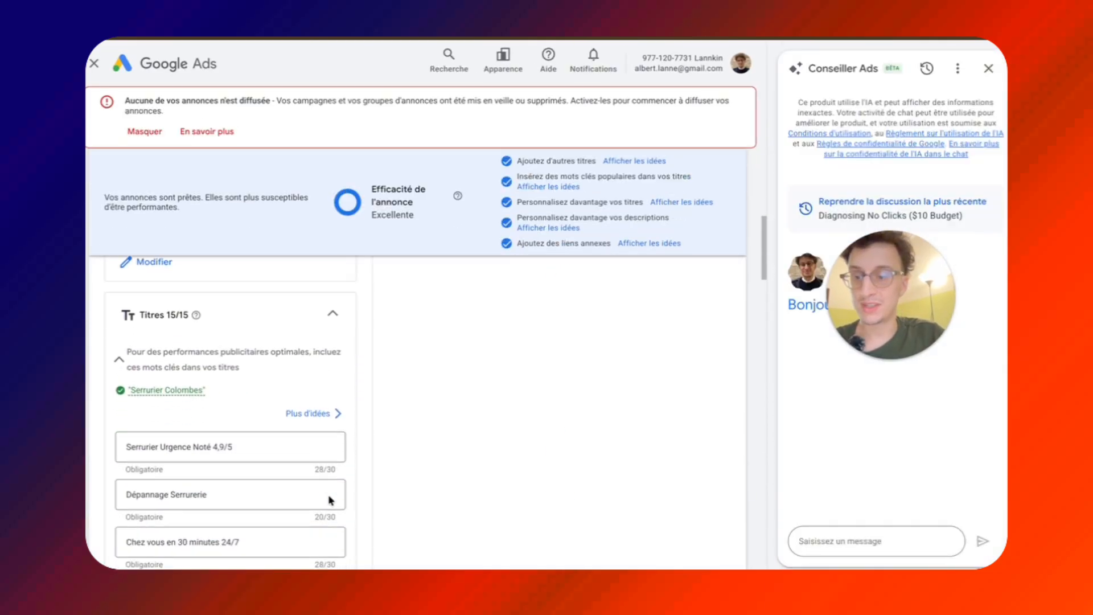
scroll(329, 500, down, 2)
drag(165, 368, 498, 373)
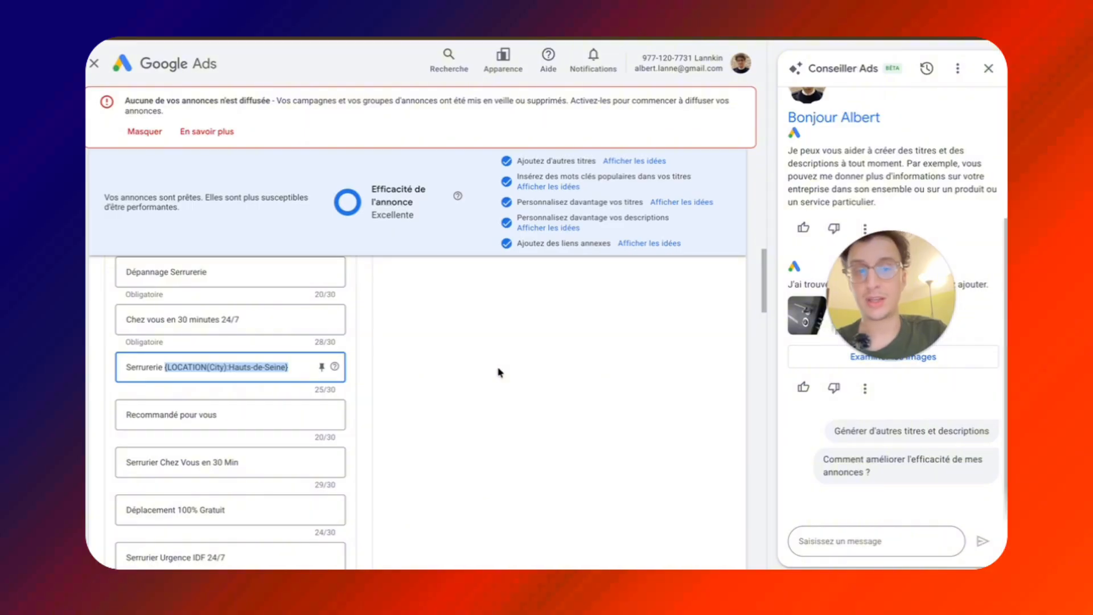
click(192, 365)
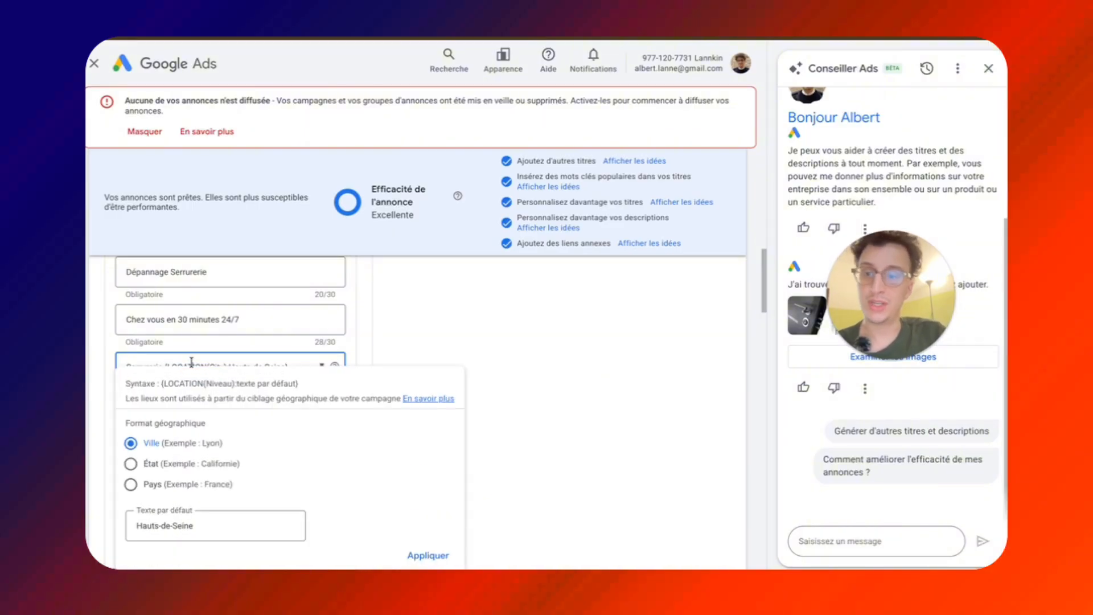
click(201, 444)
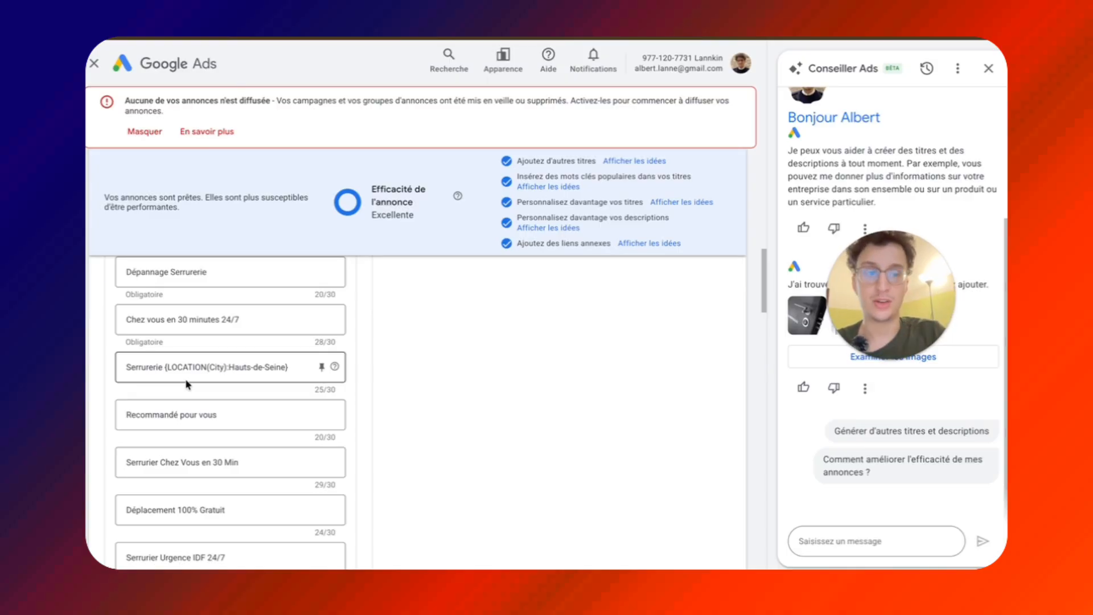
click(221, 364)
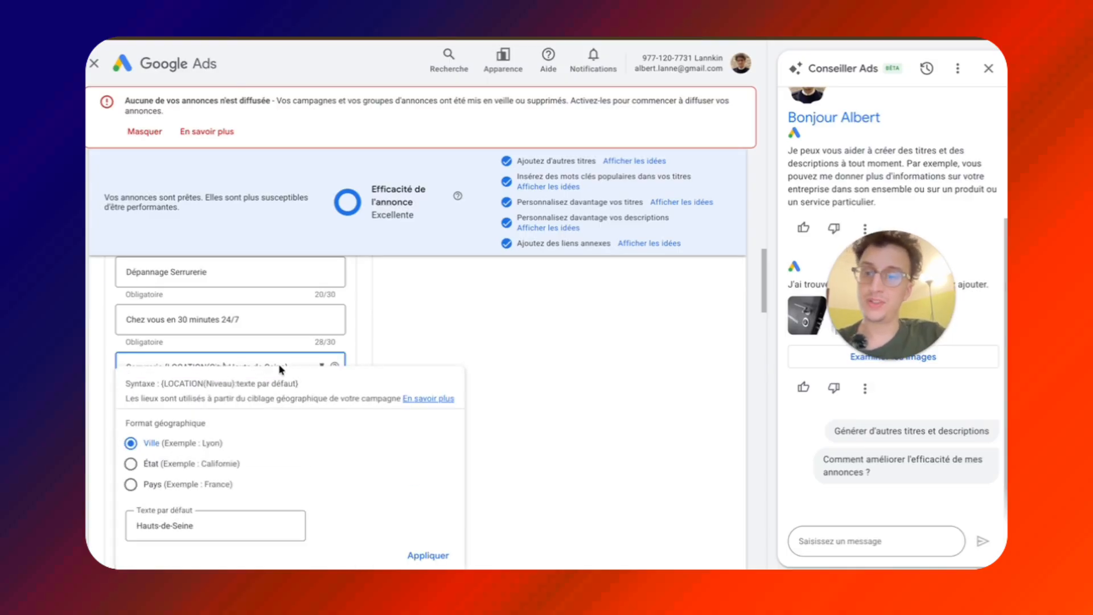
click(484, 353)
click(269, 367)
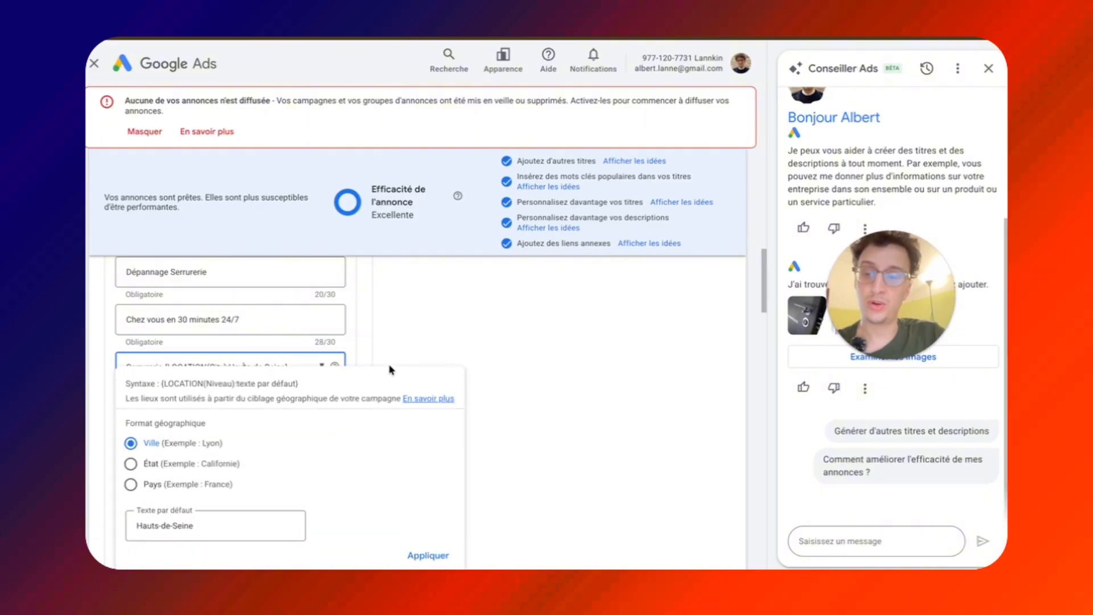
click(404, 346)
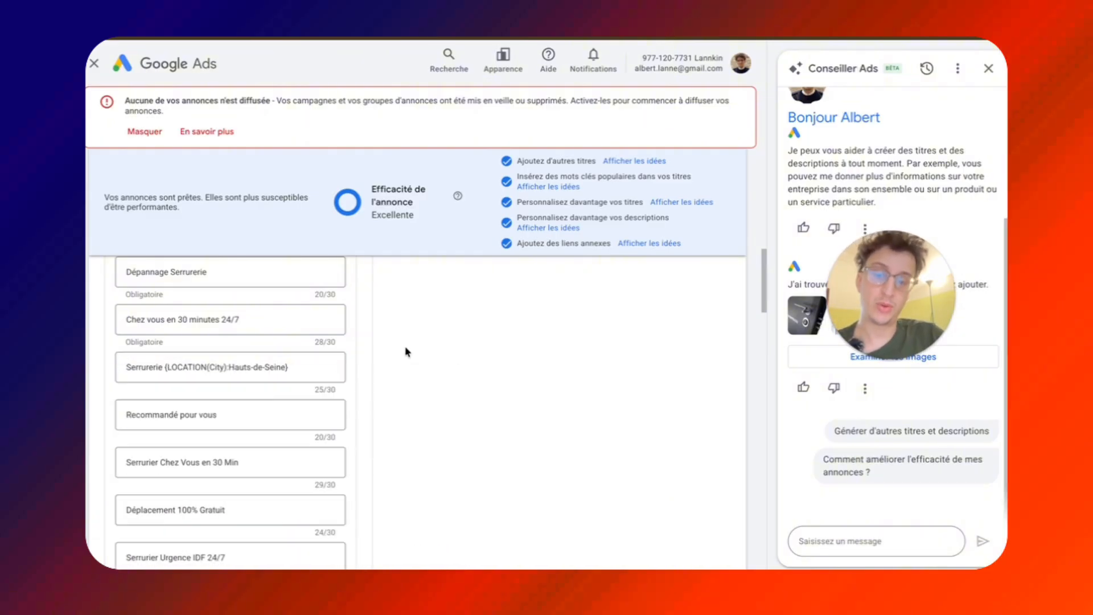
click(168, 367)
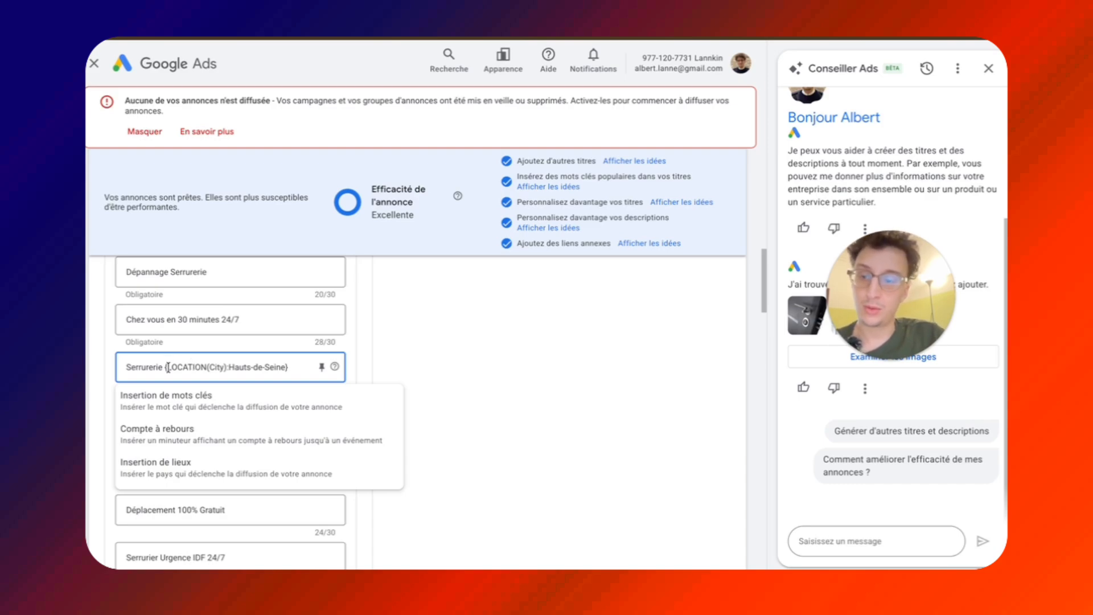
- Replace the ad's second headline, "Dépannage Serrurerie", with "Intervention Colombes"
scroll(529, 336, up, 10)
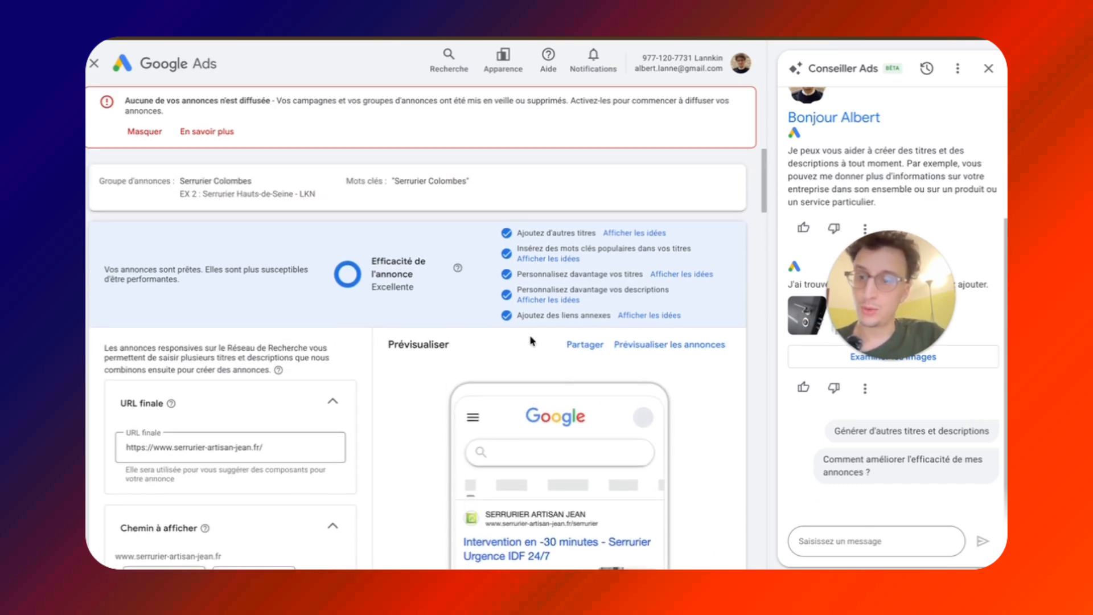
scroll(395, 305, down, 10)
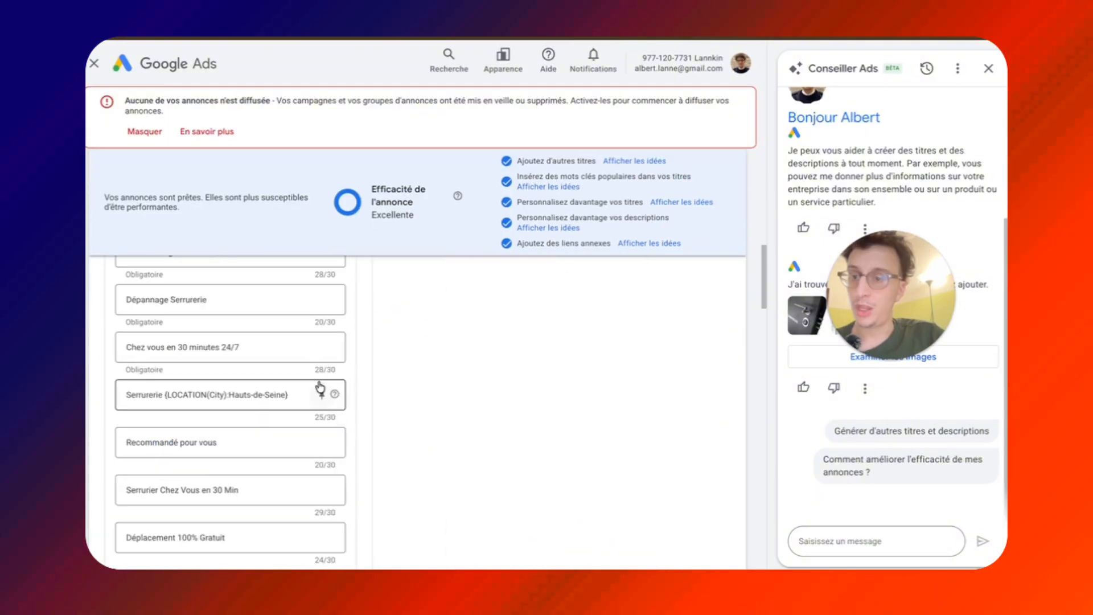
triple_click(214, 301)
text(Serrurerie)
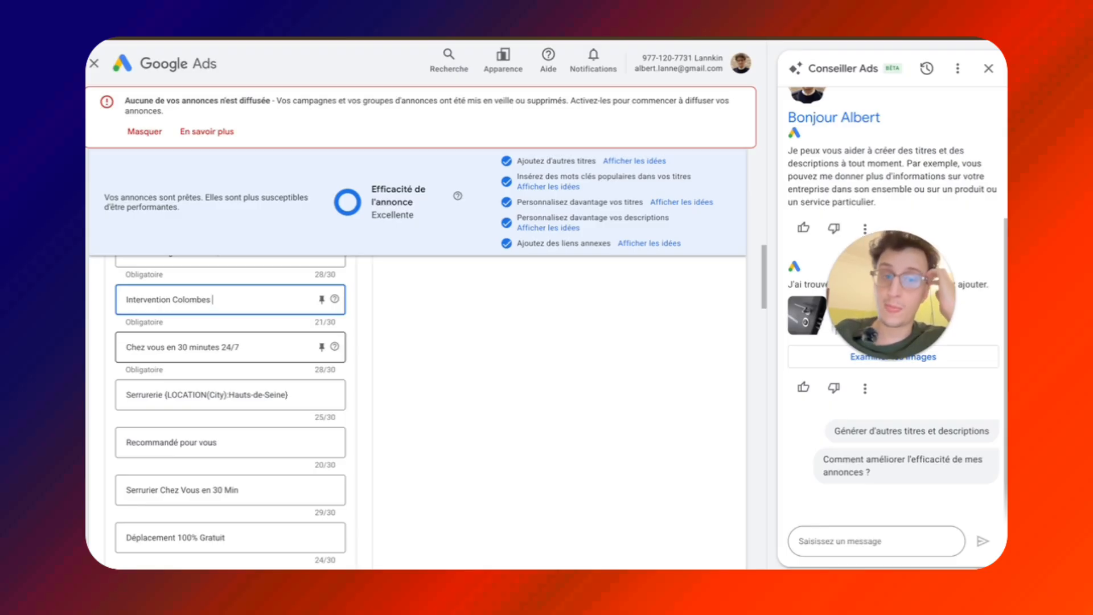
- Review the ad's headlines, including the location-insertion one, and its descriptions down to the images section
scroll(222, 469, down, 2)
scroll(244, 445, up, 6)
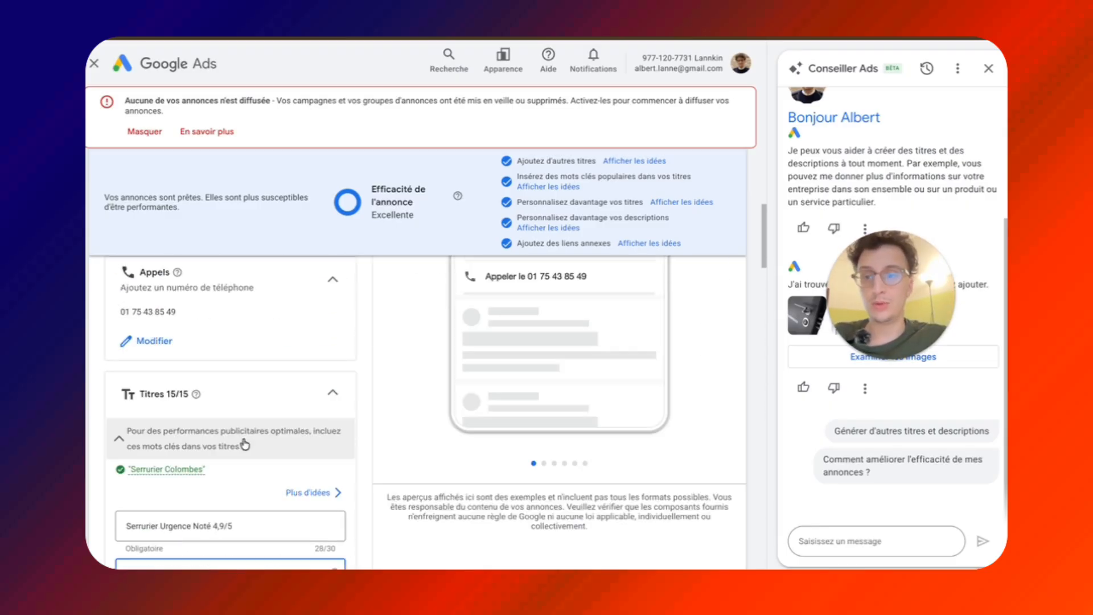
scroll(244, 449, down, 4)
drag(159, 456, 409, 458)
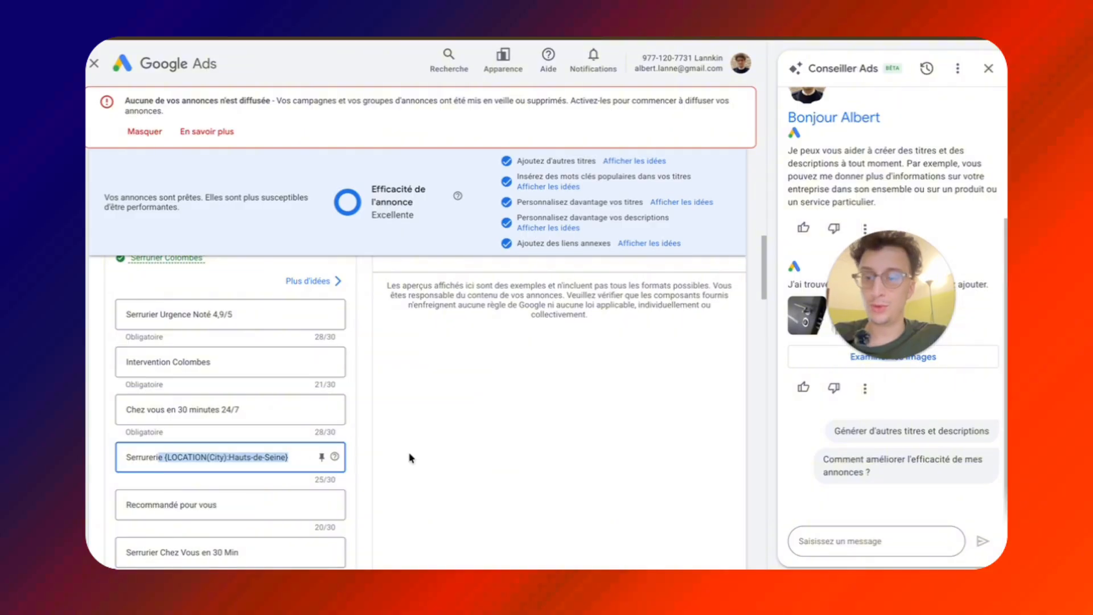
click(409, 458)
scroll(281, 453, down, 4)
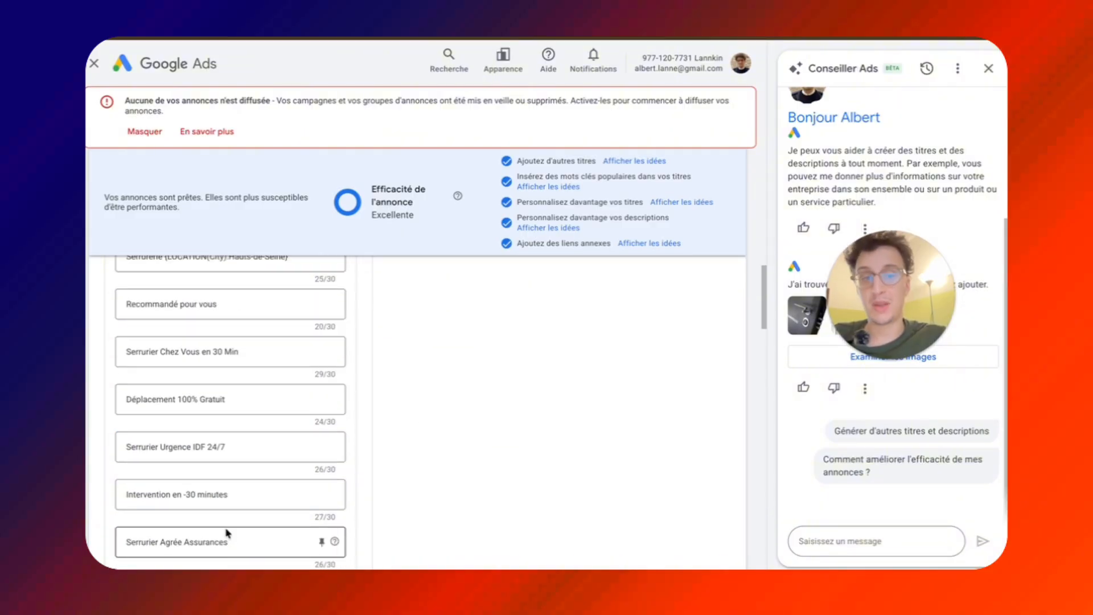
scroll(227, 532, up, 1)
scroll(245, 484, down, 8)
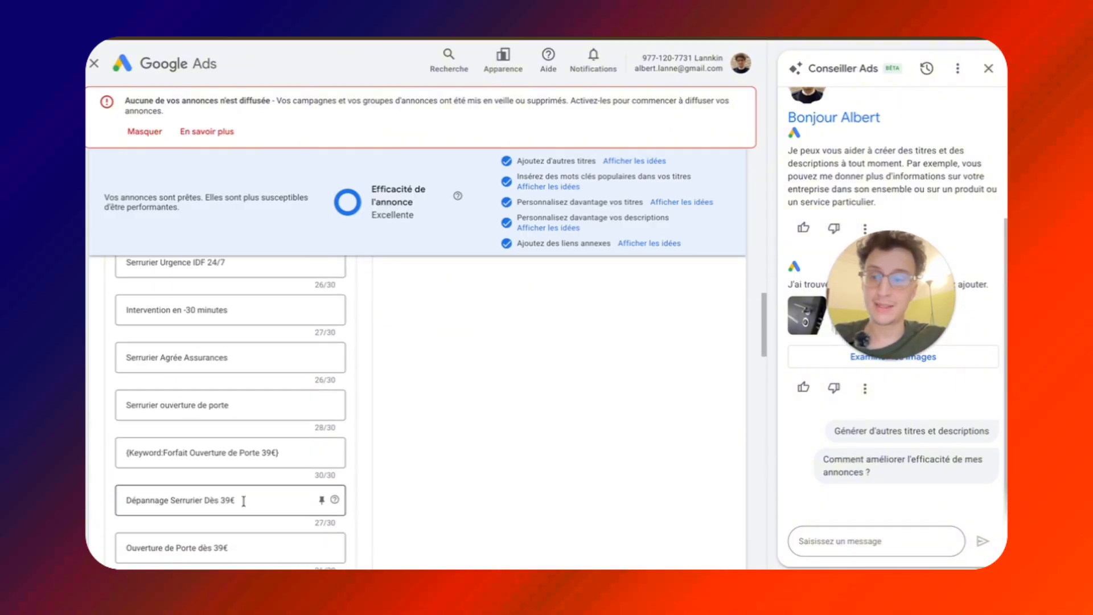
scroll(278, 432, down, 4)
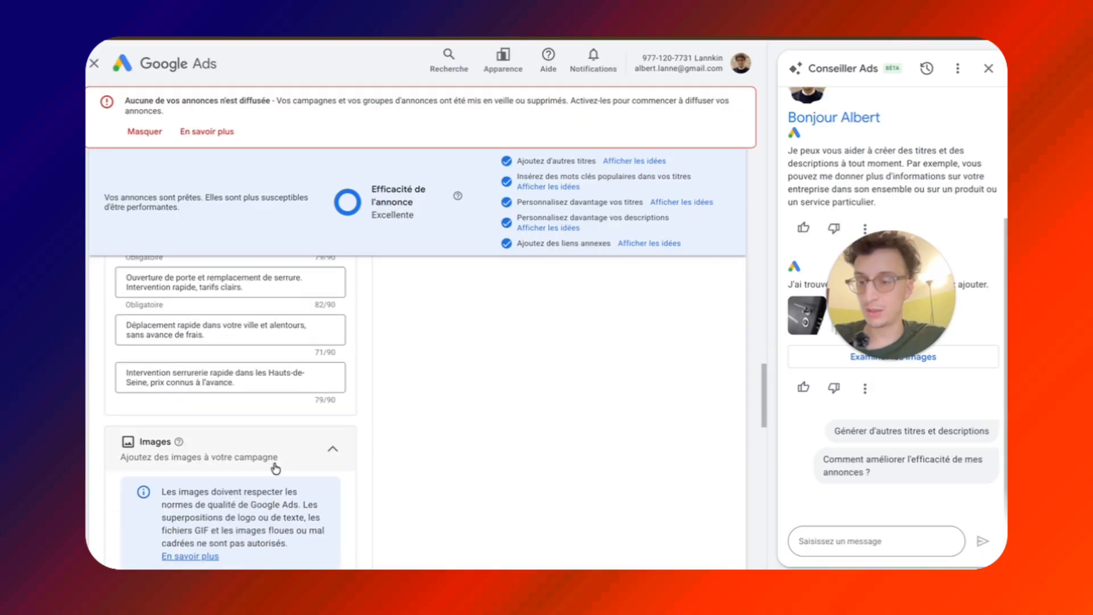
scroll(282, 512, up, 10)
scroll(282, 524, up, 2)
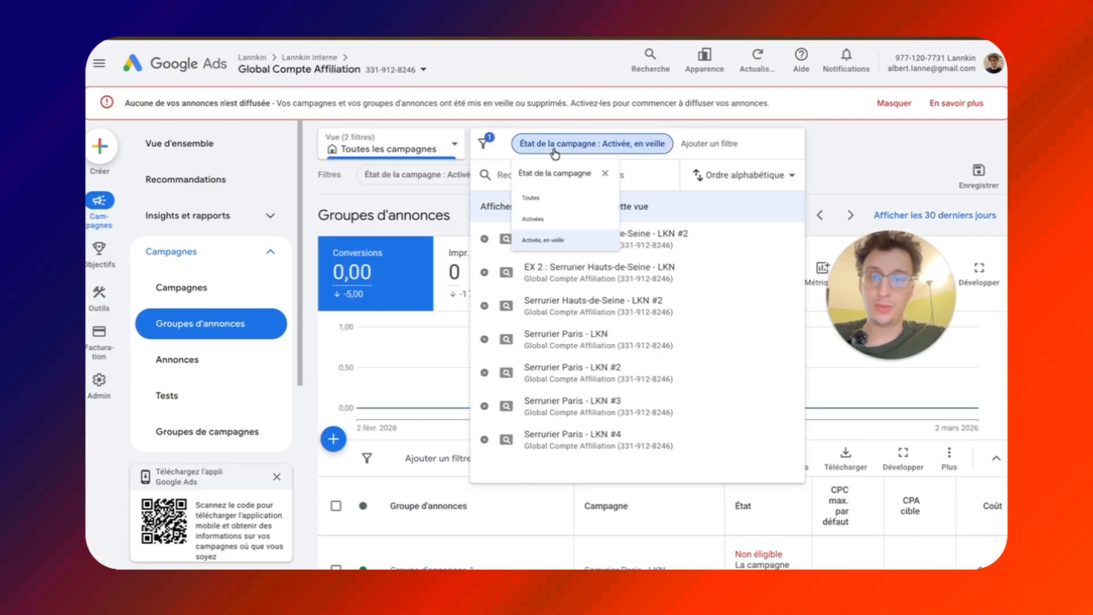
- Switch the campaign view to Search Network campaigns and find "EX 2 : Serrurier Hauts-de-Seine - LKN" in the list
click(586, 143)
click(452, 144)
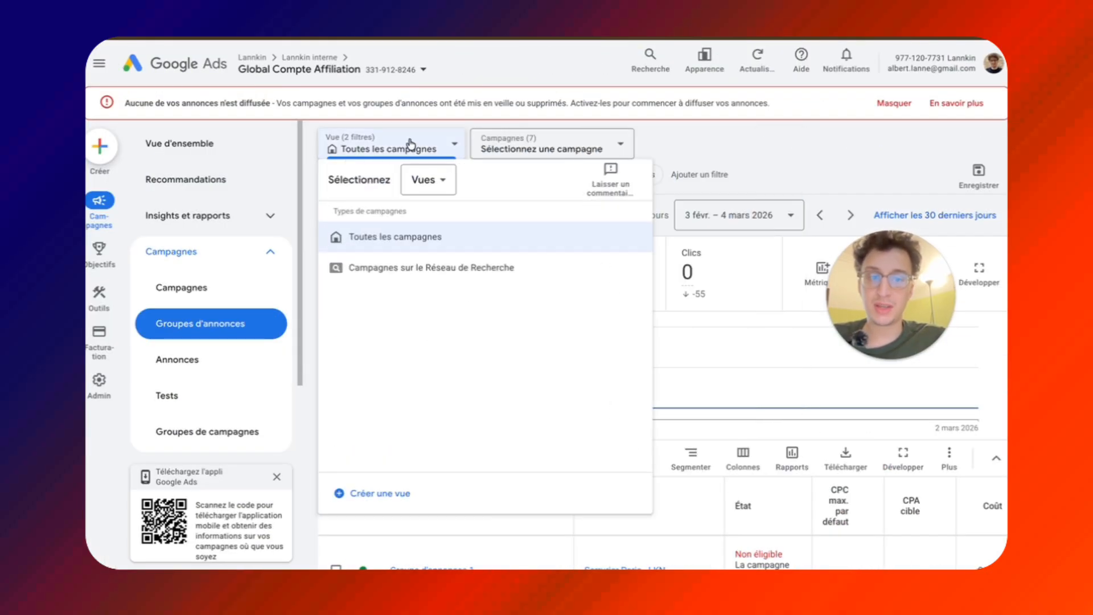
click(392, 270)
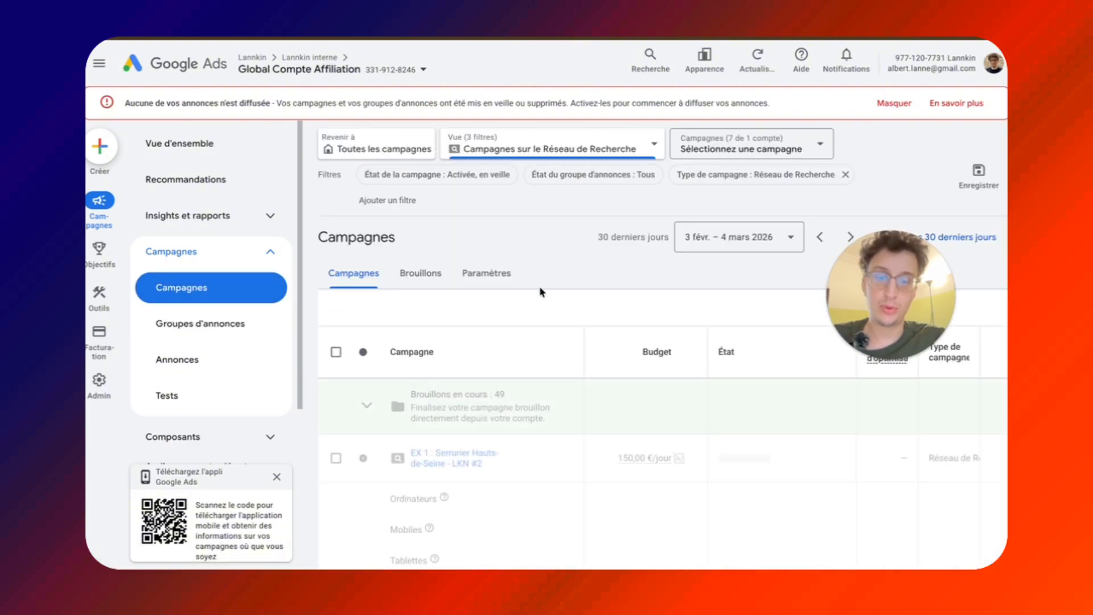
scroll(464, 506, down, 3)
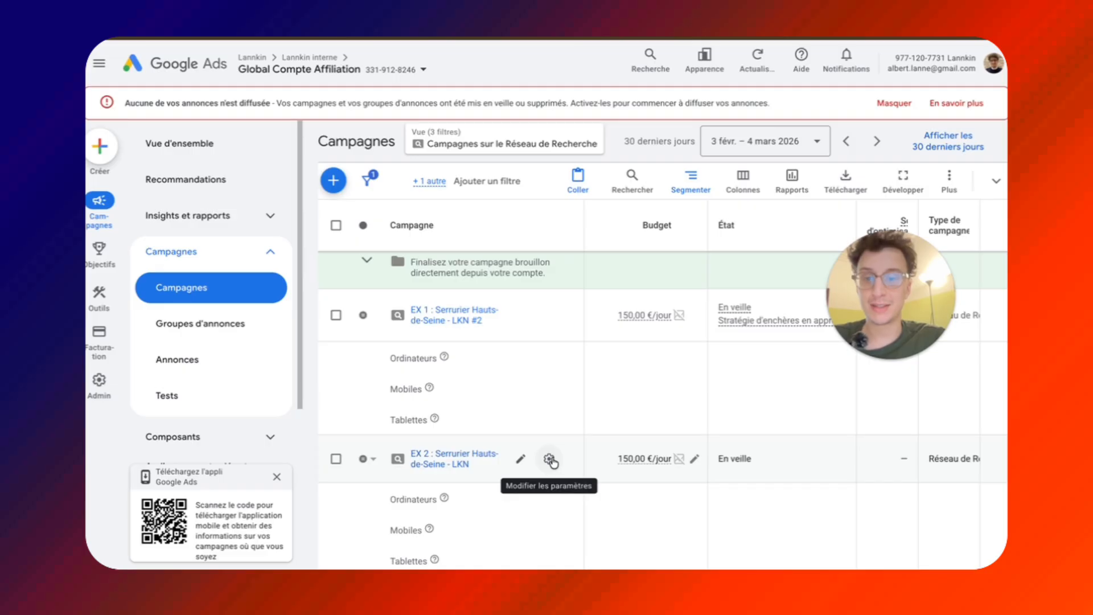
- Copy the campaign "EX 2 : Serrurier Hauts-de-Seine - LKN" from the campaign list
click(335, 427)
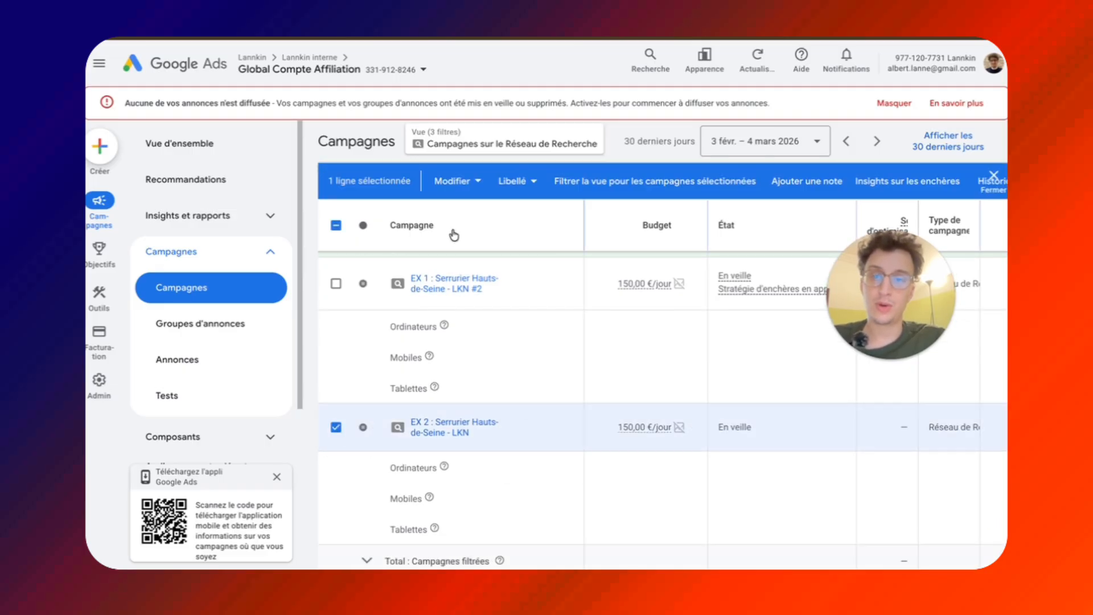
click(455, 181)
click(432, 213)
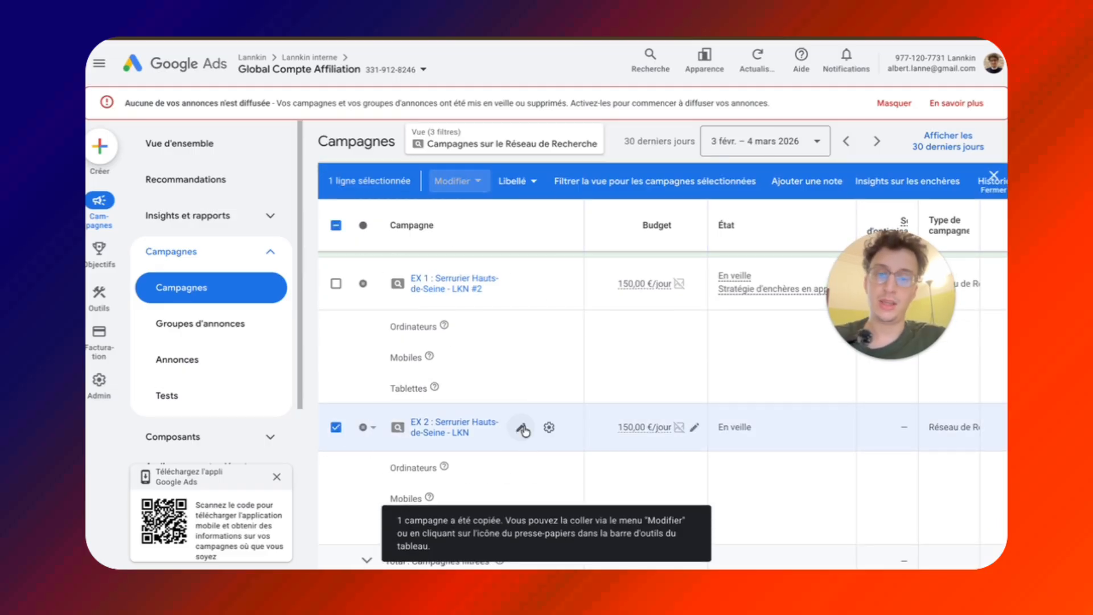
- Rename the EX 2 campaign as "EX 2 : Serrurier Colombes - Hauts-de-Seine - LKN"
click(524, 426)
click(424, 447)
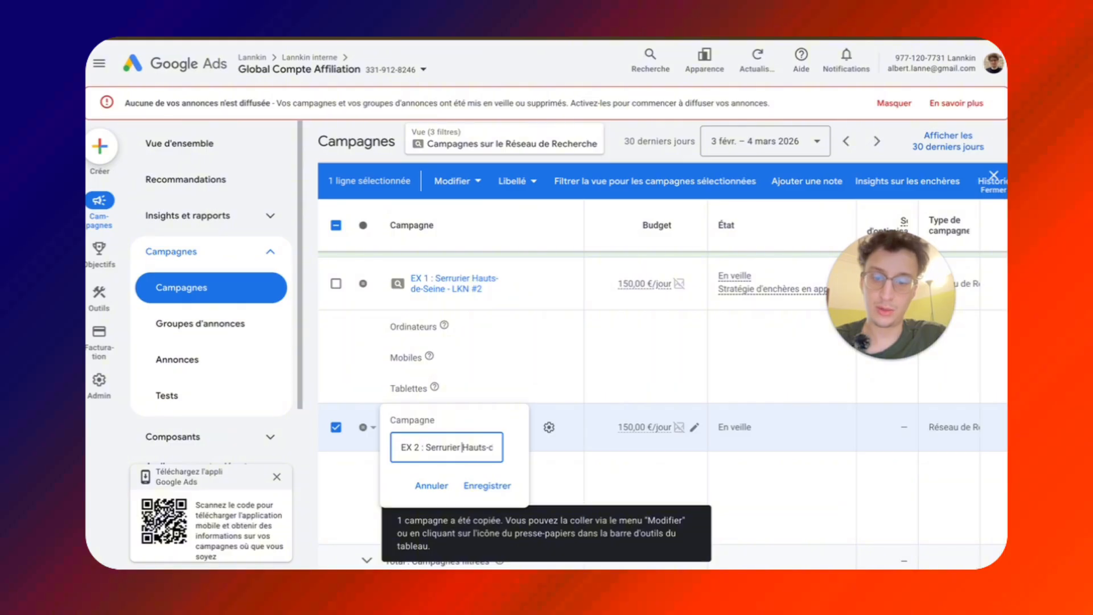
text(Colombes -)
click(487, 485)
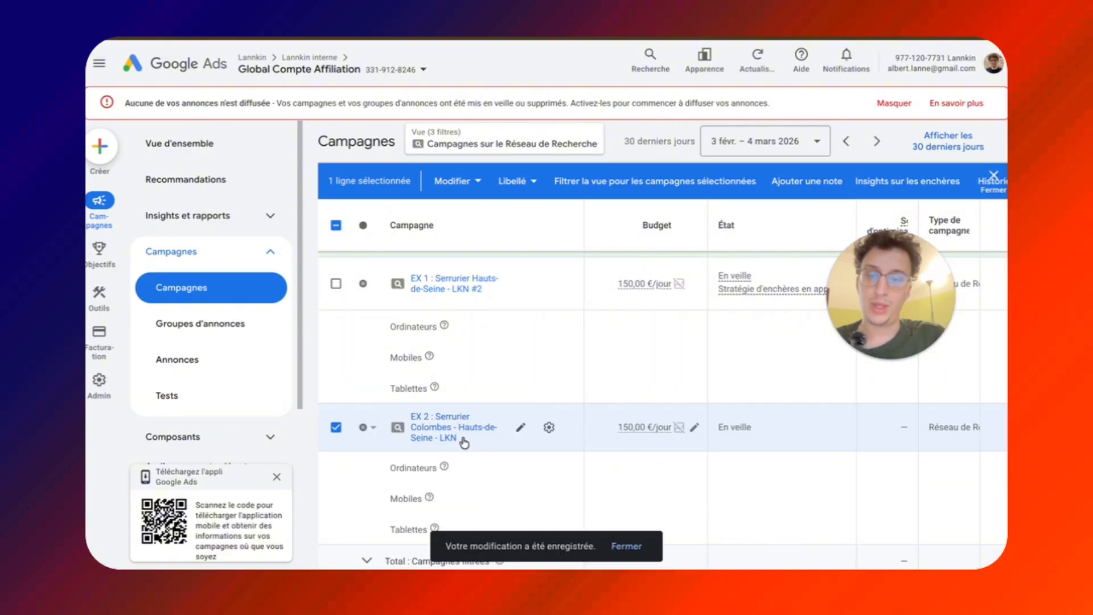
- Pause the "Serrurier Nanterre" ad group in the Colombes campaign
click(201, 324)
click(362, 429)
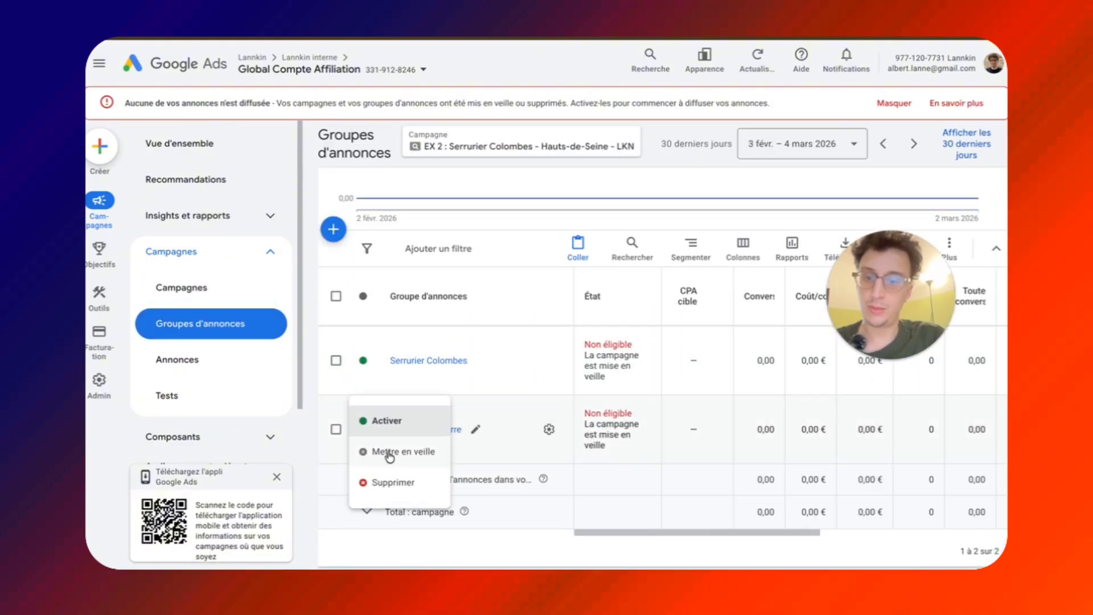
click(387, 452)
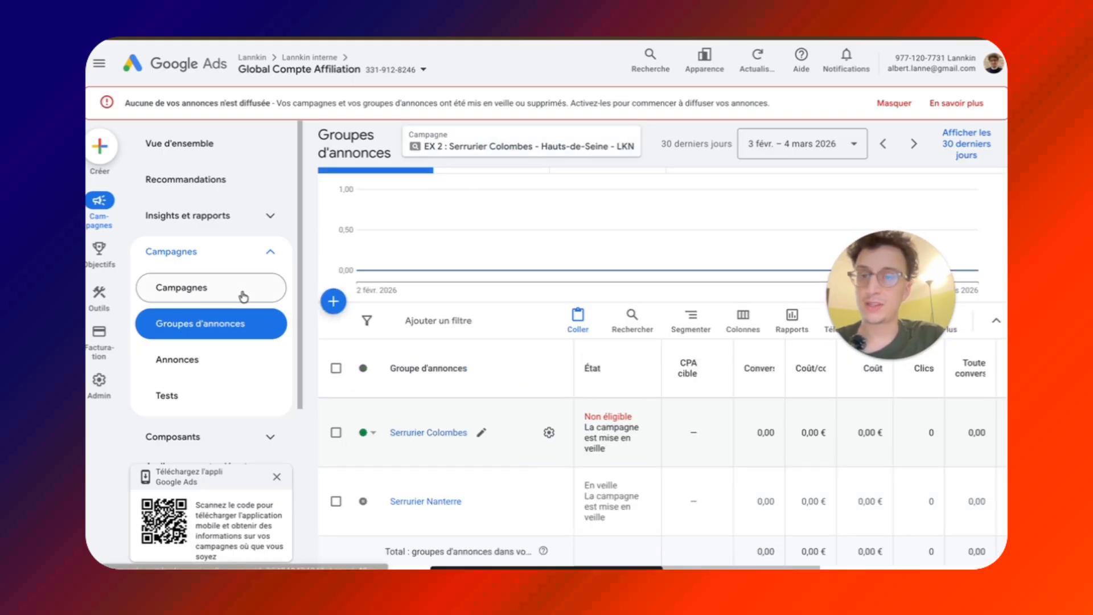
- Return to the campaign view and select the "EX 2 : Serrurier Colombes - Hauts-de-Seine - LKN" campaign
click(182, 287)
scroll(188, 421, down, 1)
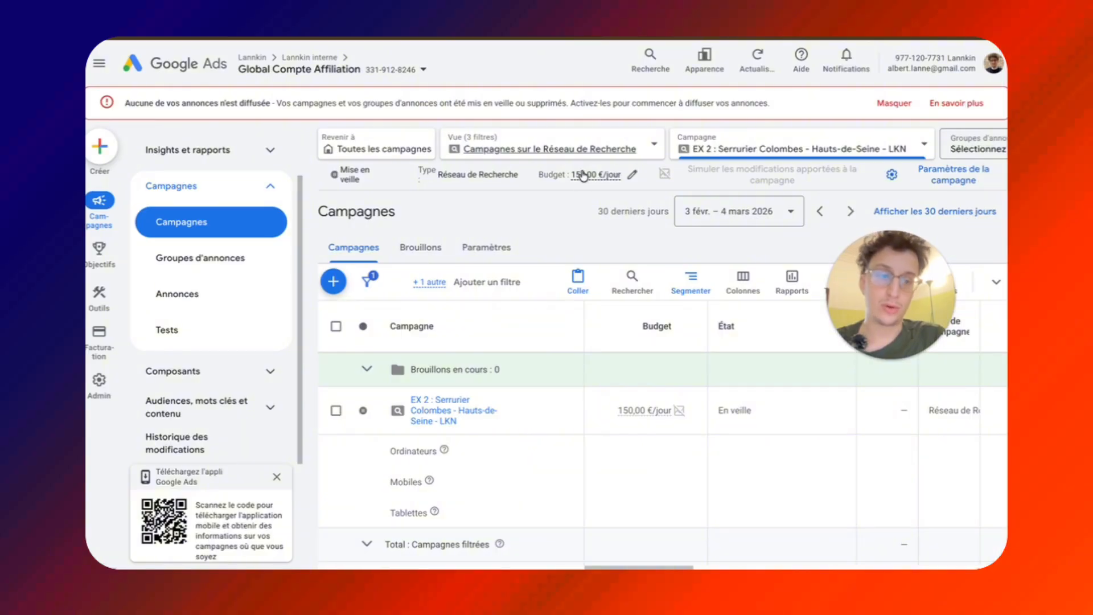
click(335, 410)
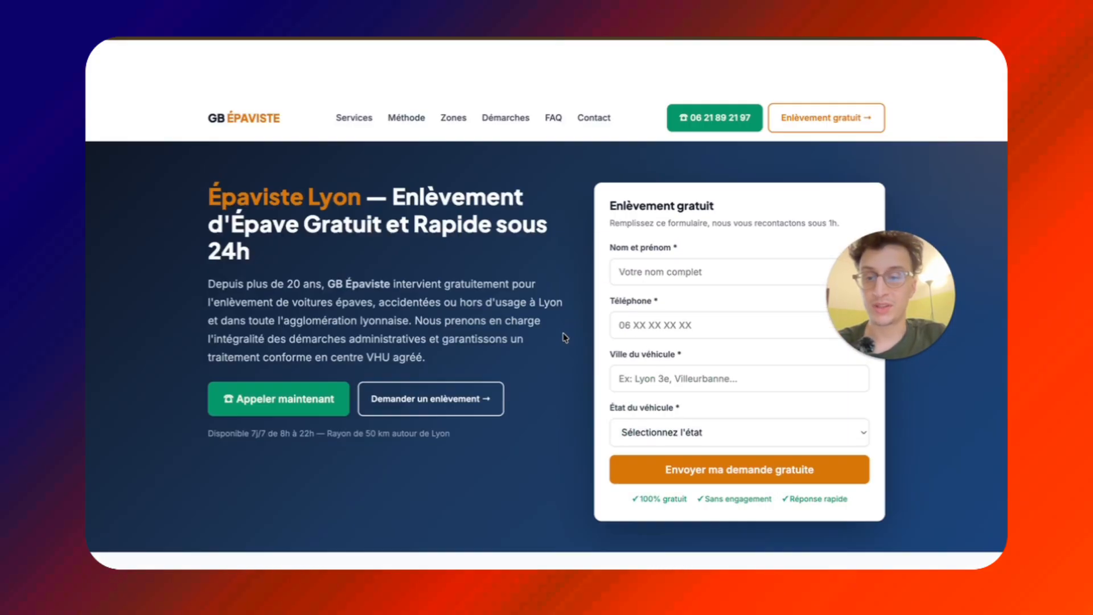
- Highlight the intro text of the GB Épaviste page and the "Serrurier à Paris" section of the locksmith landing page
drag(334, 398, 208, 284)
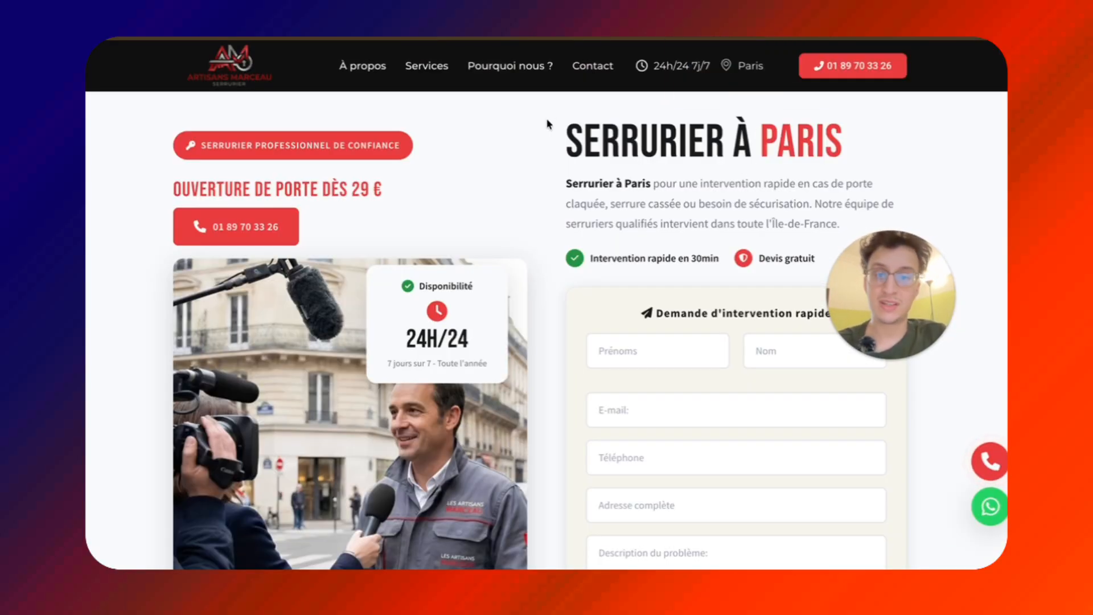
drag(548, 122, 825, 314)
click(752, 250)
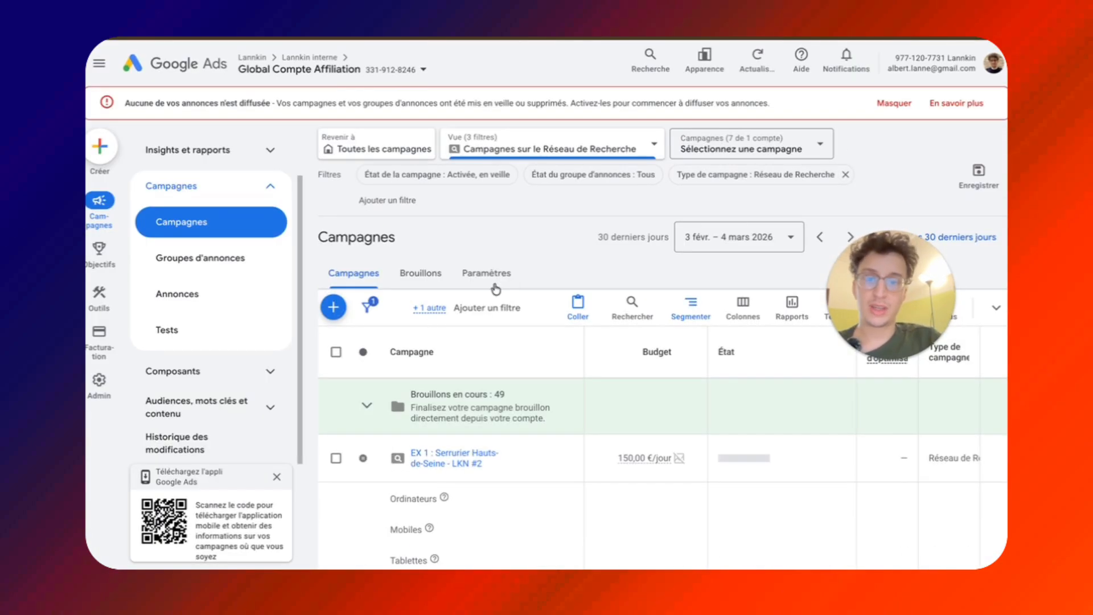
- Open the keyword list of the campaign "EX 1 : Serrurier Hauts-de-Seine - LKN #2"
scroll(412, 336, down, 3)
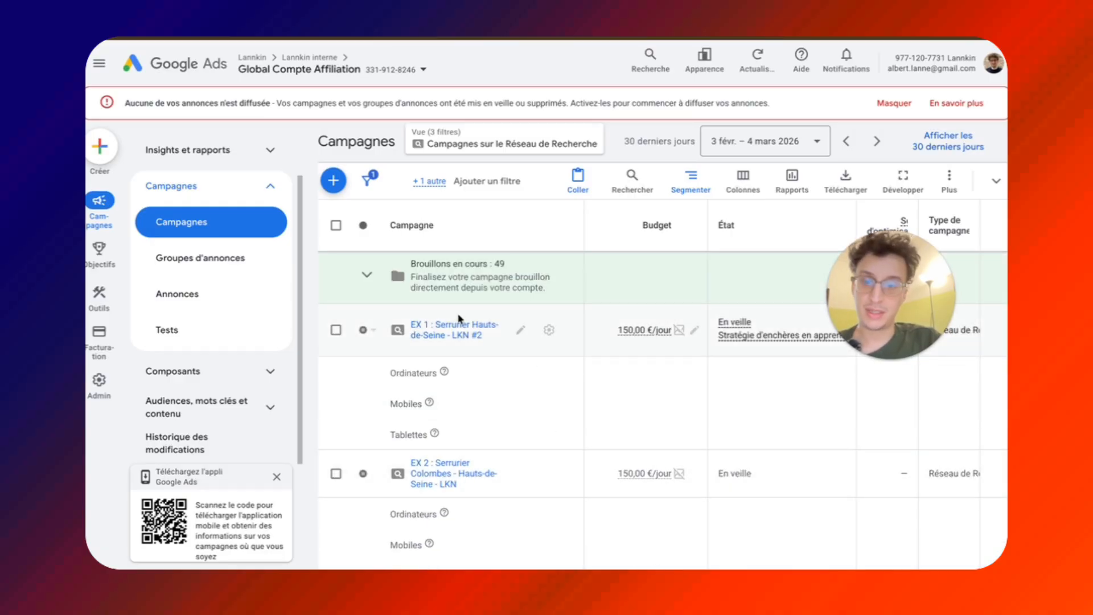
click(469, 324)
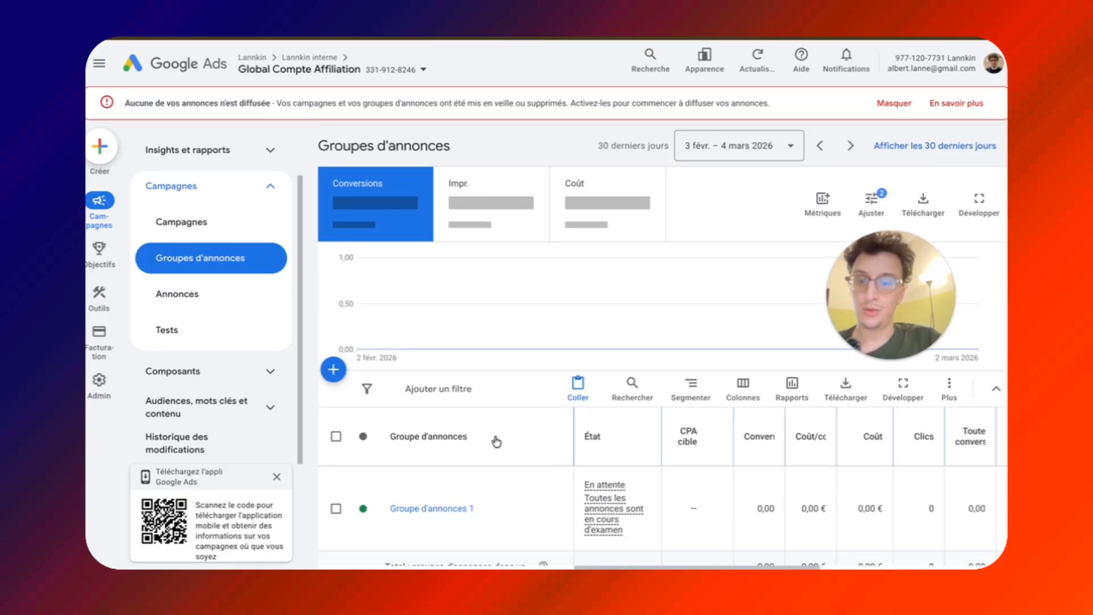
scroll(496, 442, down, 3)
click(231, 405)
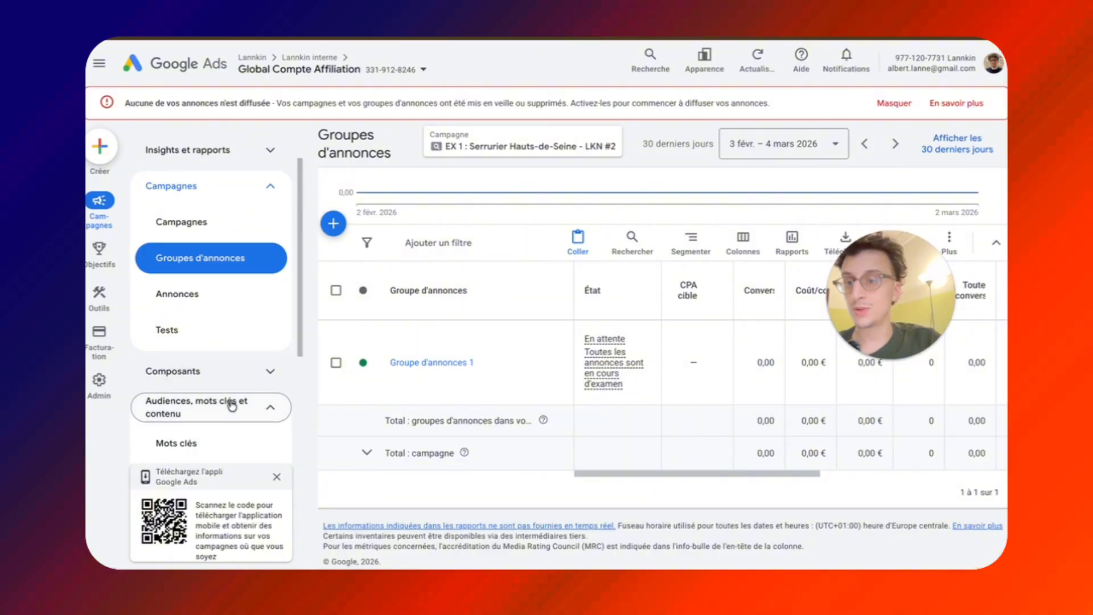
click(212, 437)
scroll(639, 487, down, 3)
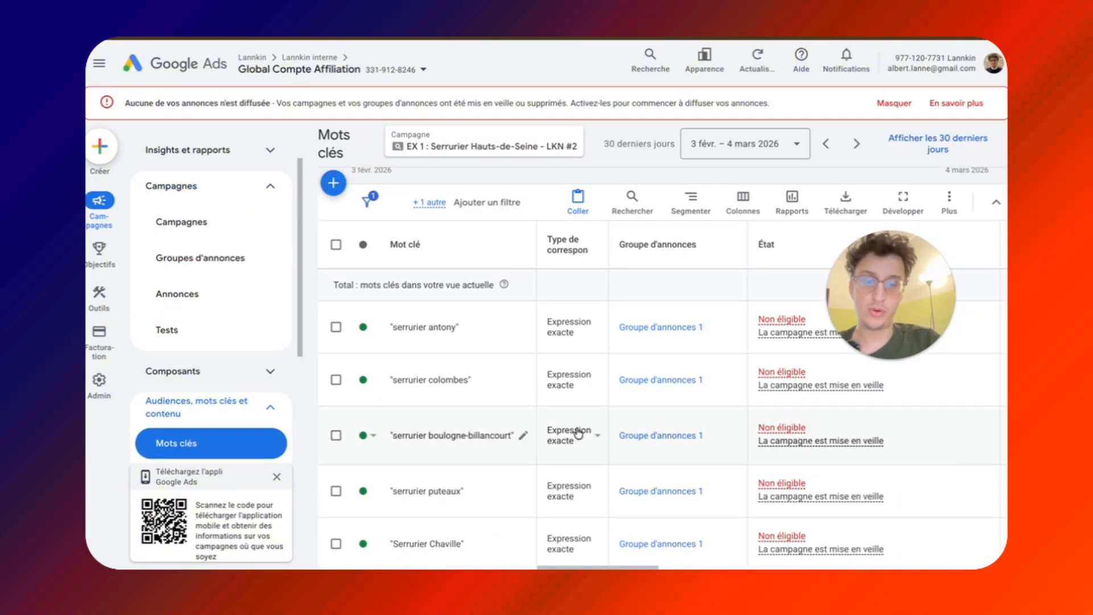
- Examine the city-specific final URLs assigned to the locksmith keywords
scroll(578, 433, right, 10)
scroll(577, 434, down, 1)
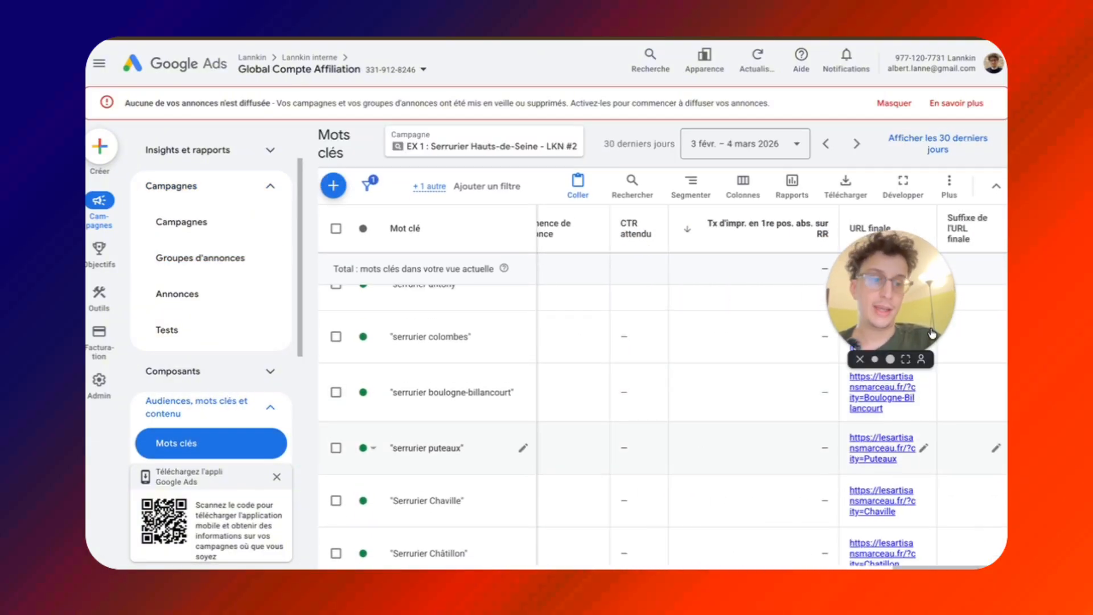
scroll(798, 358, up, 2)
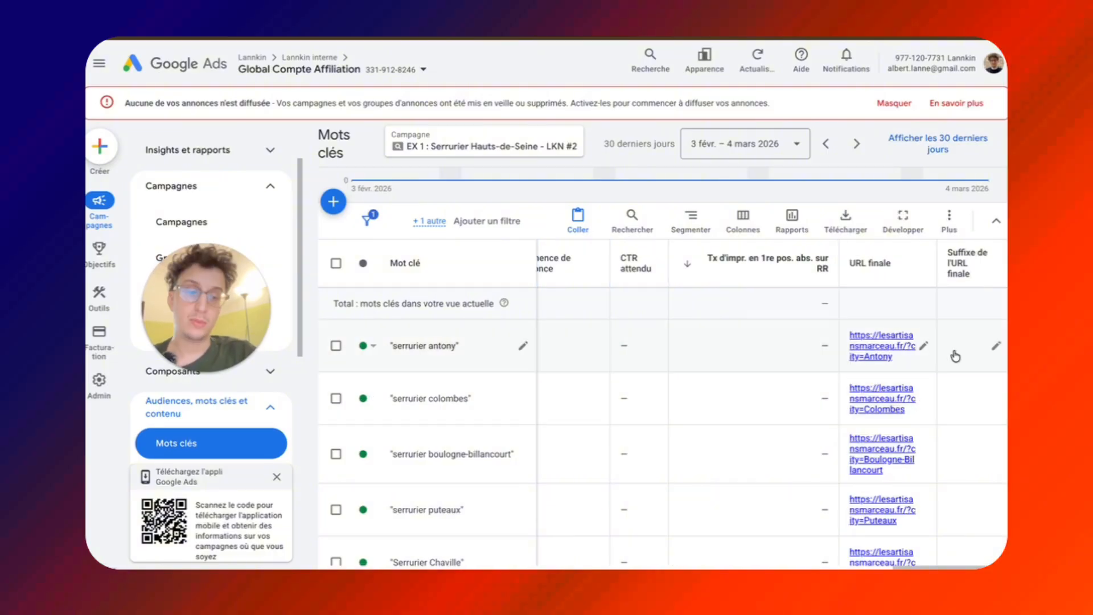
- Copy the final URL of the "serrurier antony" keyword without changing it and open it in a new browser tab
click(923, 347)
key(ctrl+a)
click(761, 432)
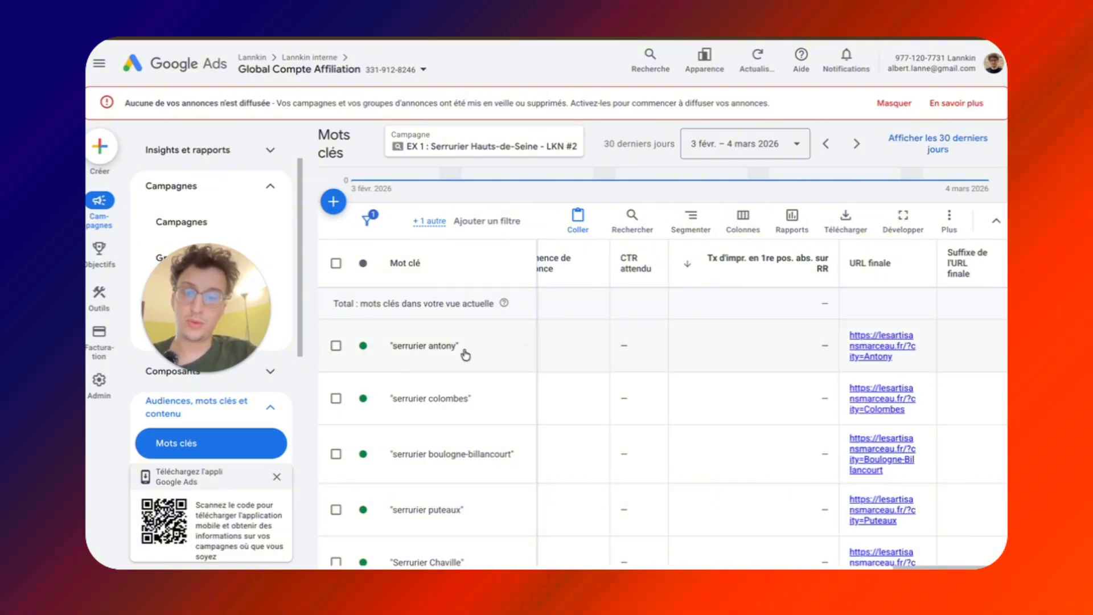
key(super+t)
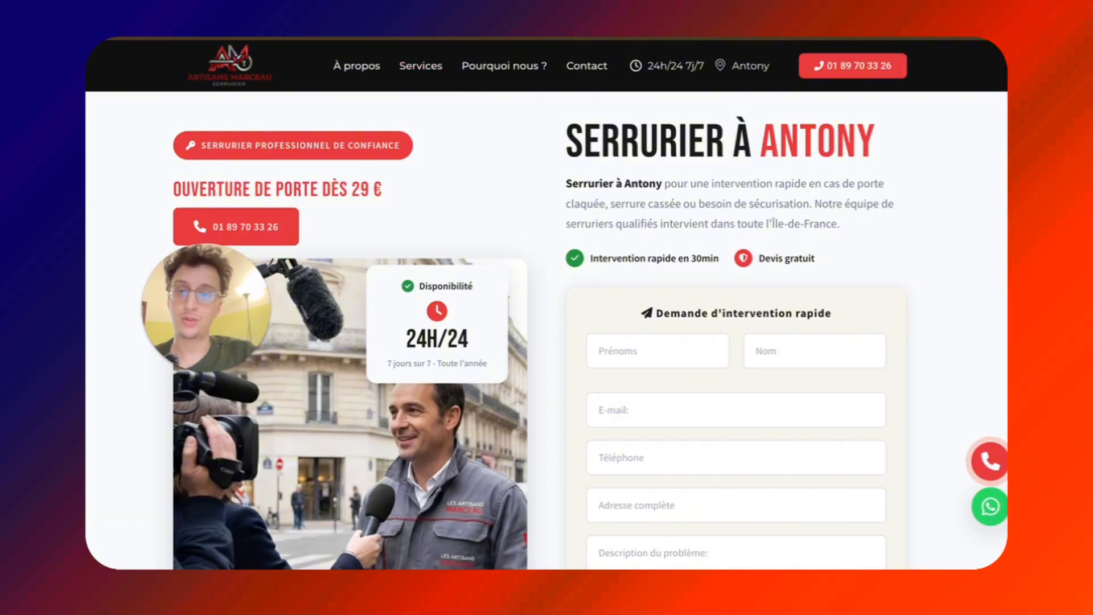
- Reload the locksmith landing page with Paris as the city in its URL and review its request form
key(BackSpace)
text(Paris)
key(Return)
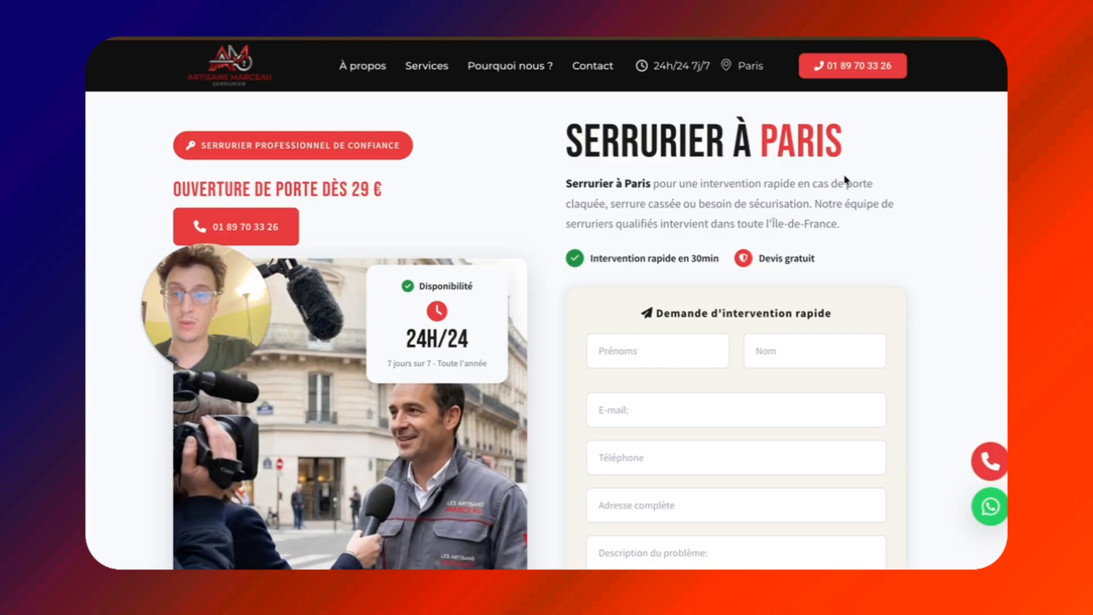
scroll(628, 287, down, 3)
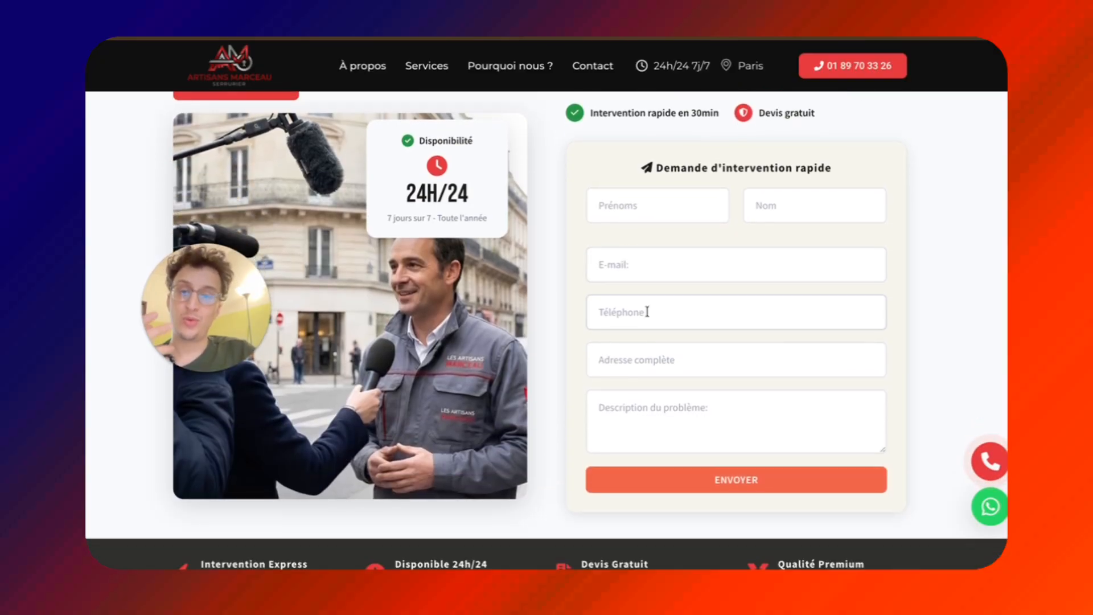
scroll(648, 312, up, 3)
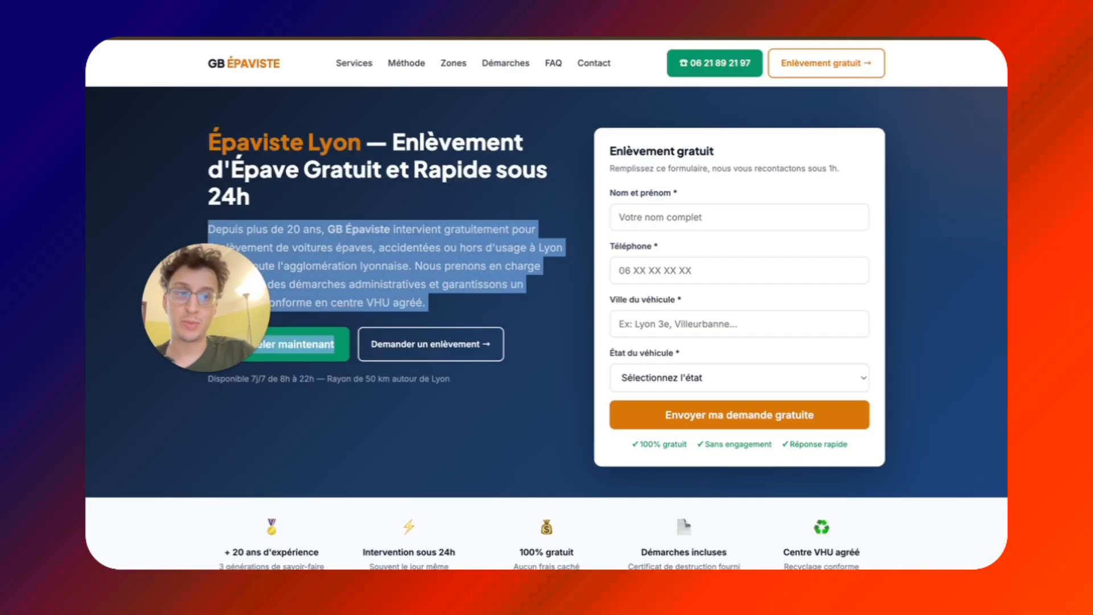
- Compare the service content of the GB Épaviste page with that of the Paris locksmith landing page
scroll(276, 469, down, 20)
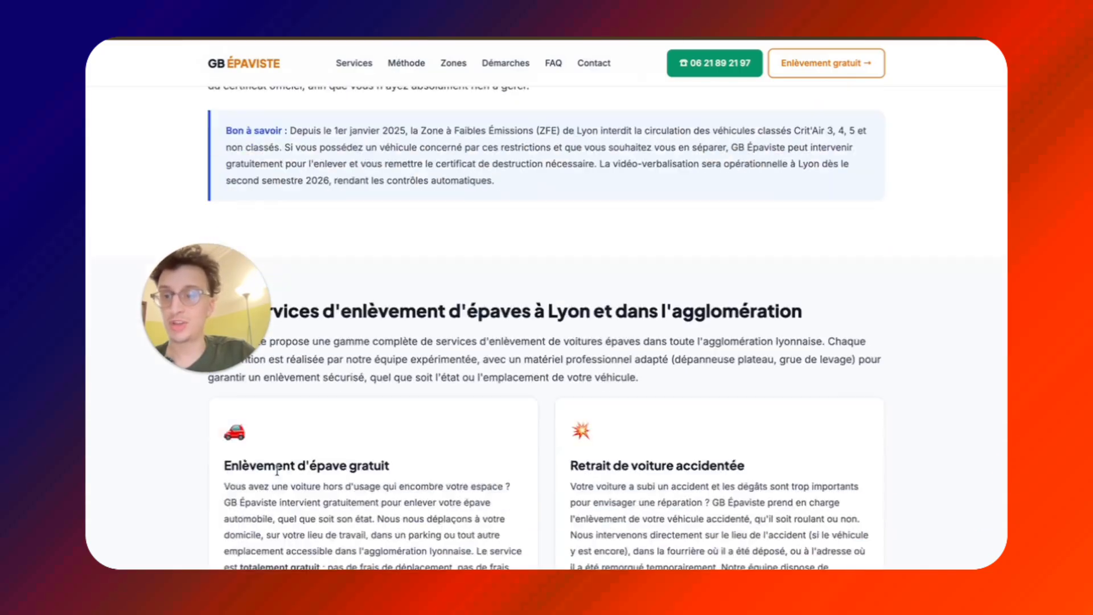
scroll(356, 331, up, 15)
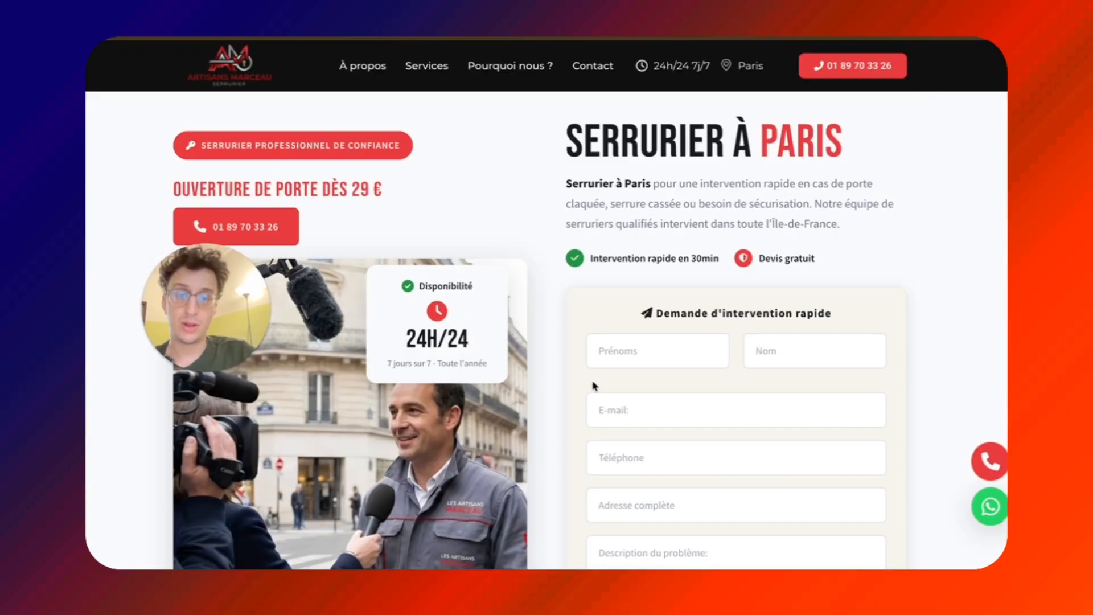
scroll(594, 385, down, 5)
scroll(593, 385, down, 1)
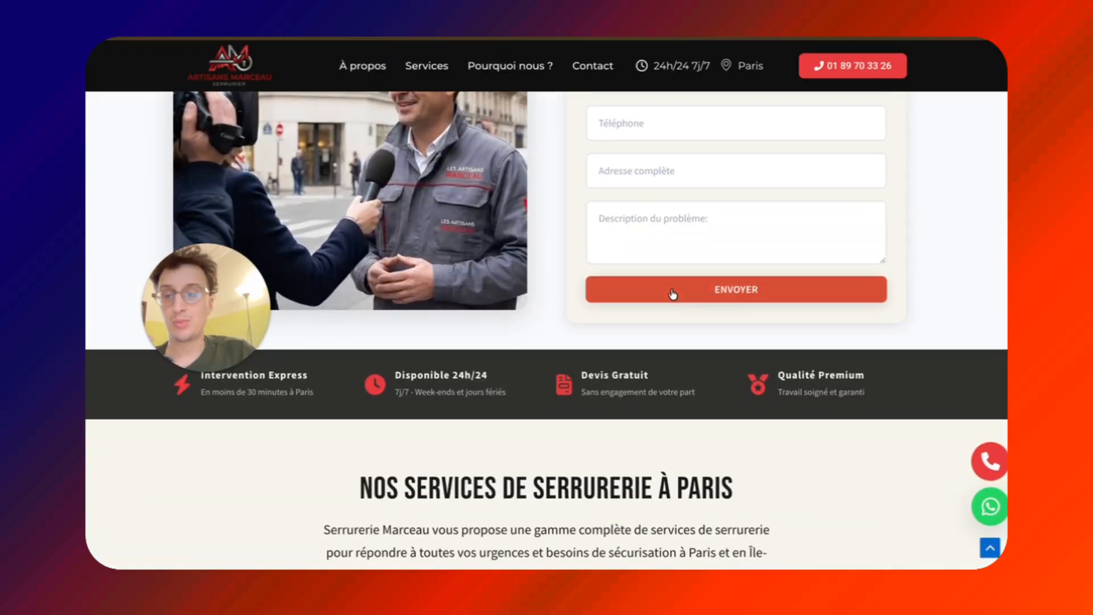
scroll(673, 294, down, 6)
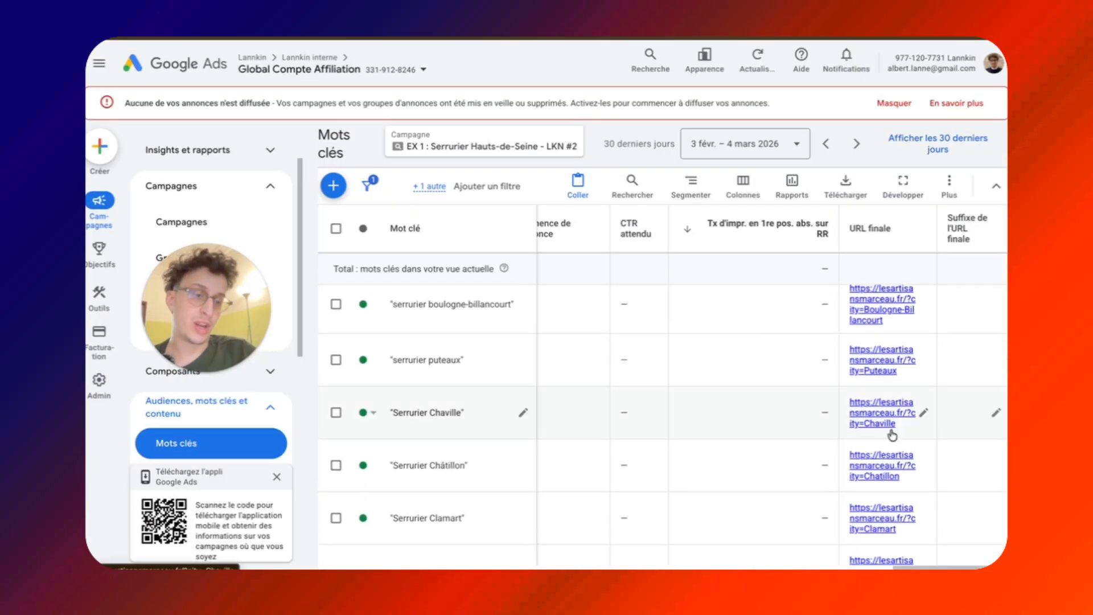
- Recheck the keywords' final URLs and test the locksmith landing page with "Miam" as the city in its URL
scroll(905, 442, up, 6)
scroll(902, 441, down, 3)
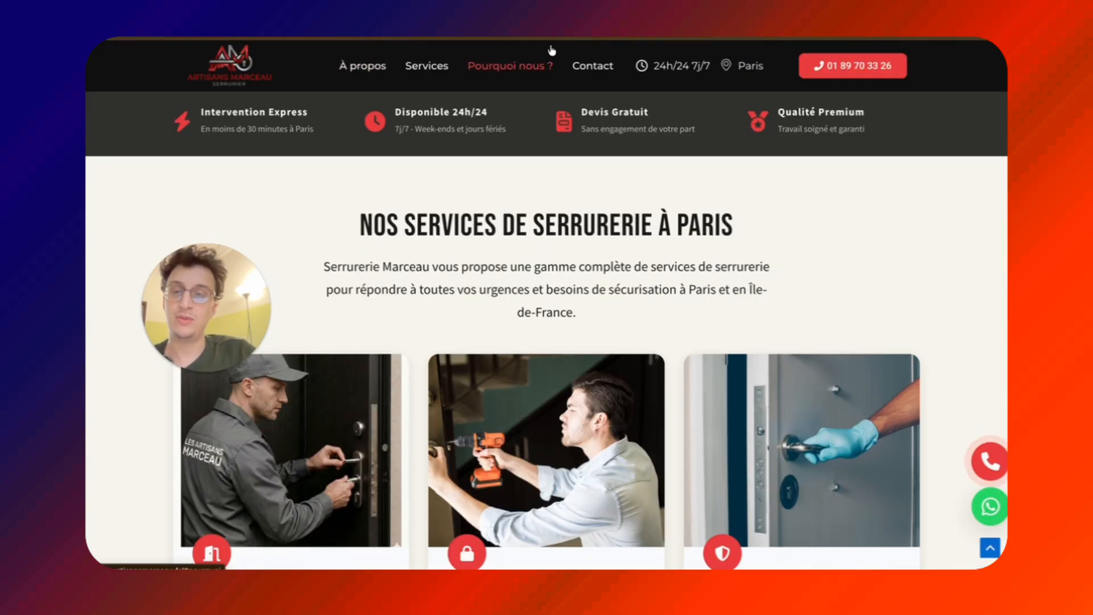
key(BackSpace)
text(William)
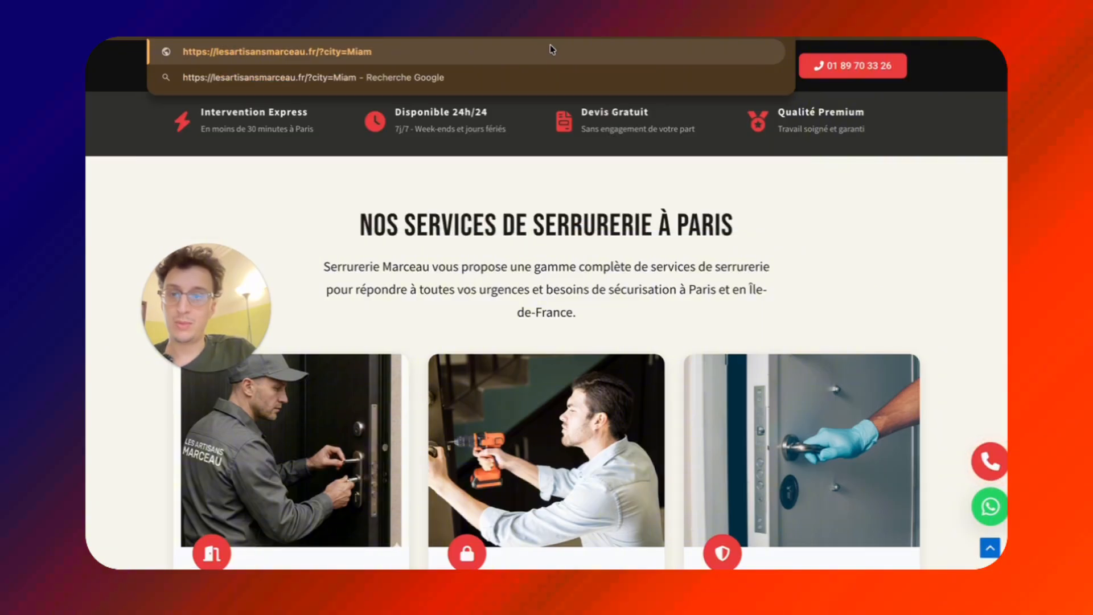
key(Return)
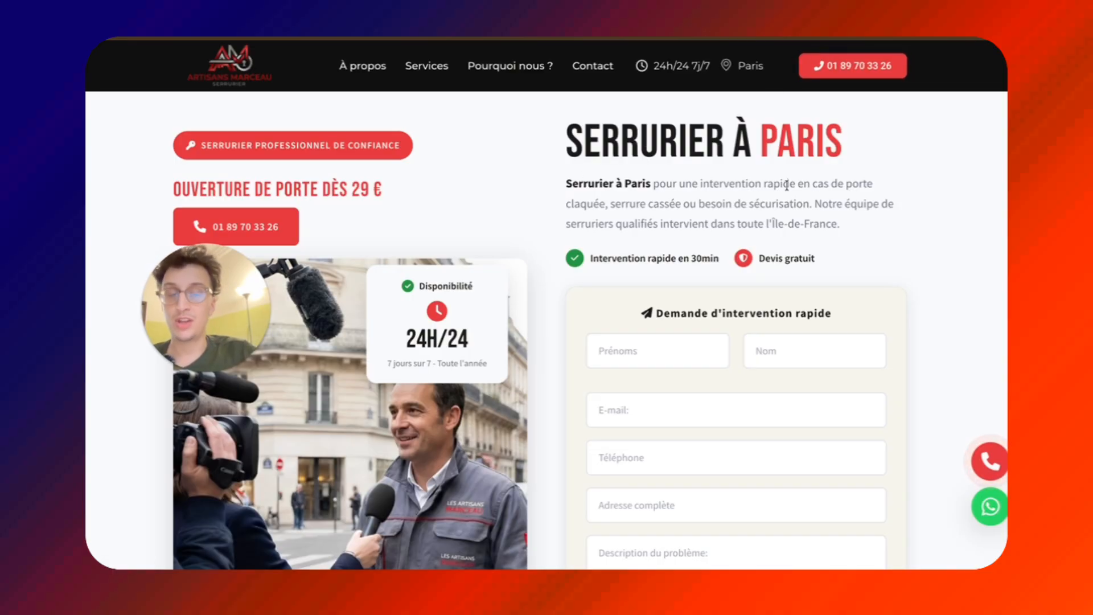
- Highlight the "Serrurier à Paris" heading on the landing page, clear the selection and look over the page
drag(560, 131, 895, 130)
click(879, 134)
key(ctrl+a)
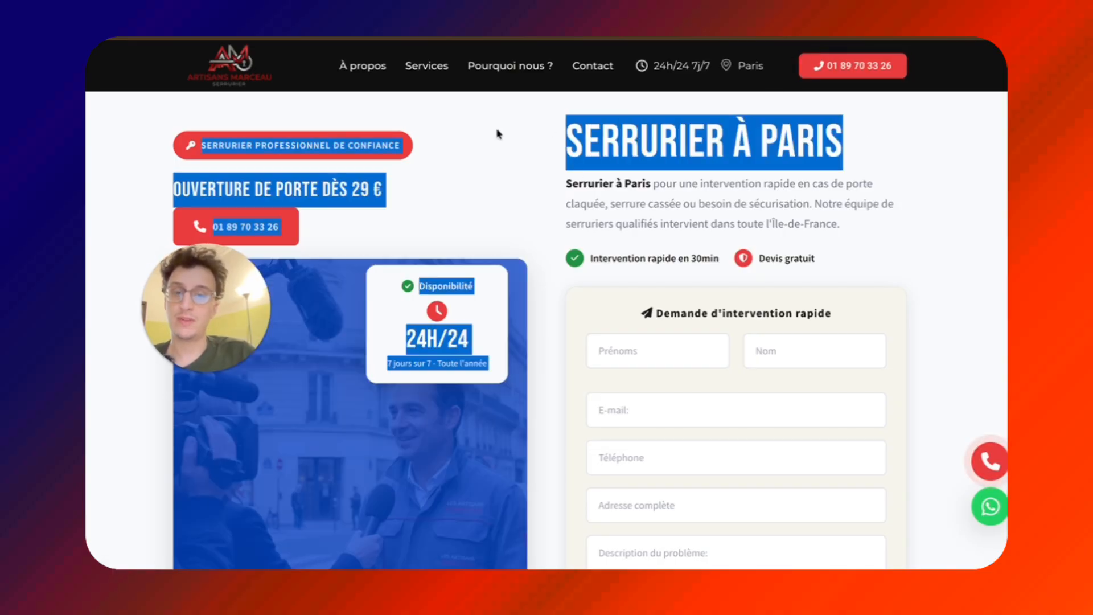
click(497, 131)
scroll(657, 336, down, 10)
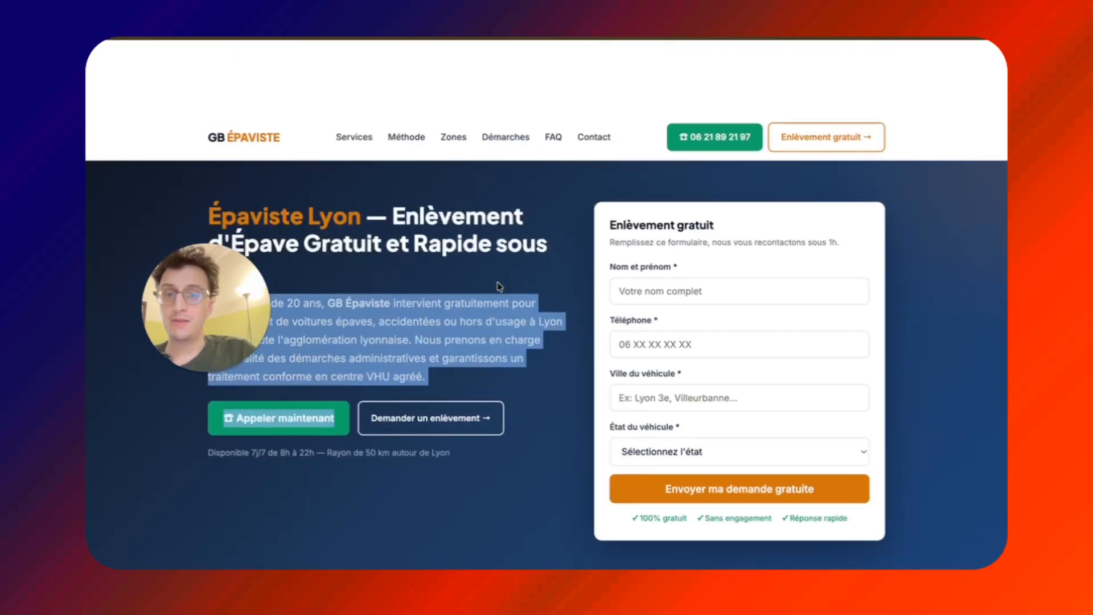
- Examine the GB Épaviste page, highlighting "Épaviste Lyon" in its heading and reading down through the text on its Lyon service
scroll(497, 286, down, 1)
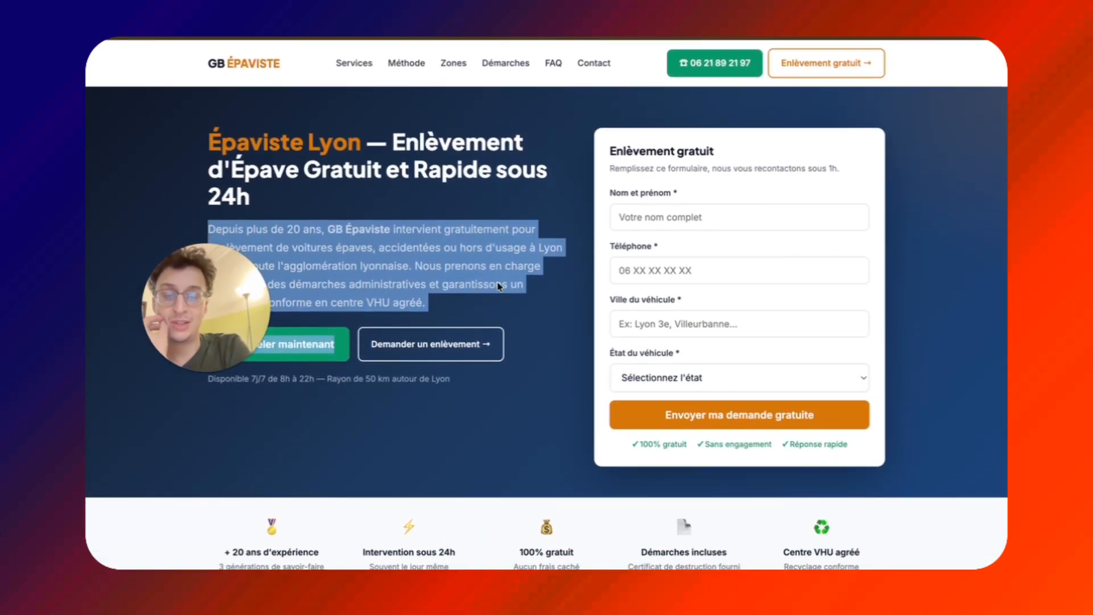
click(475, 227)
drag(205, 283, 937, 312)
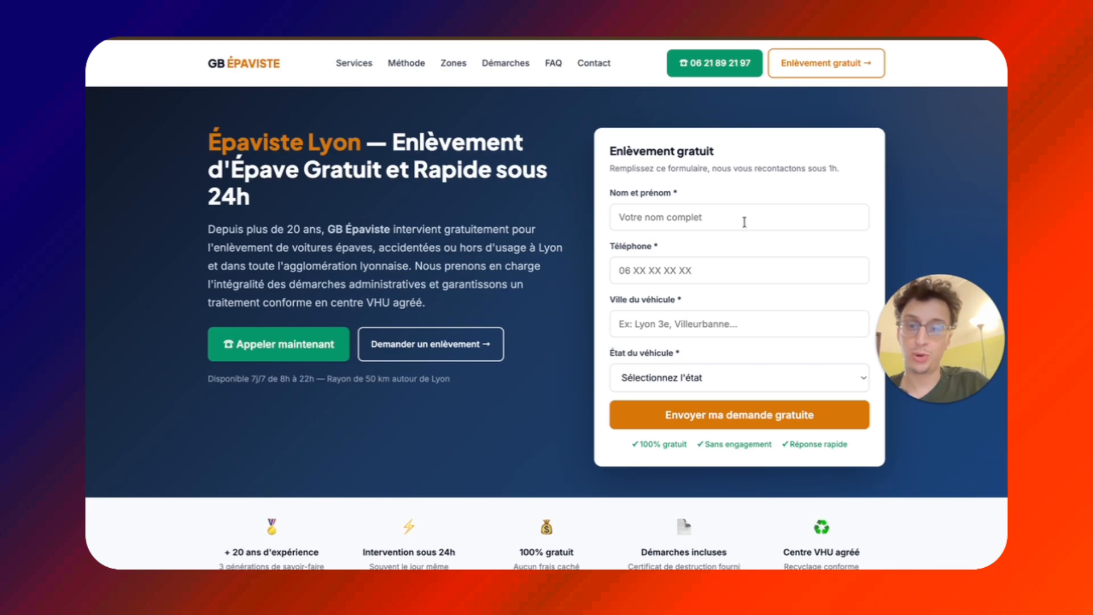
scroll(501, 258, down, 3)
scroll(500, 365, up, 2)
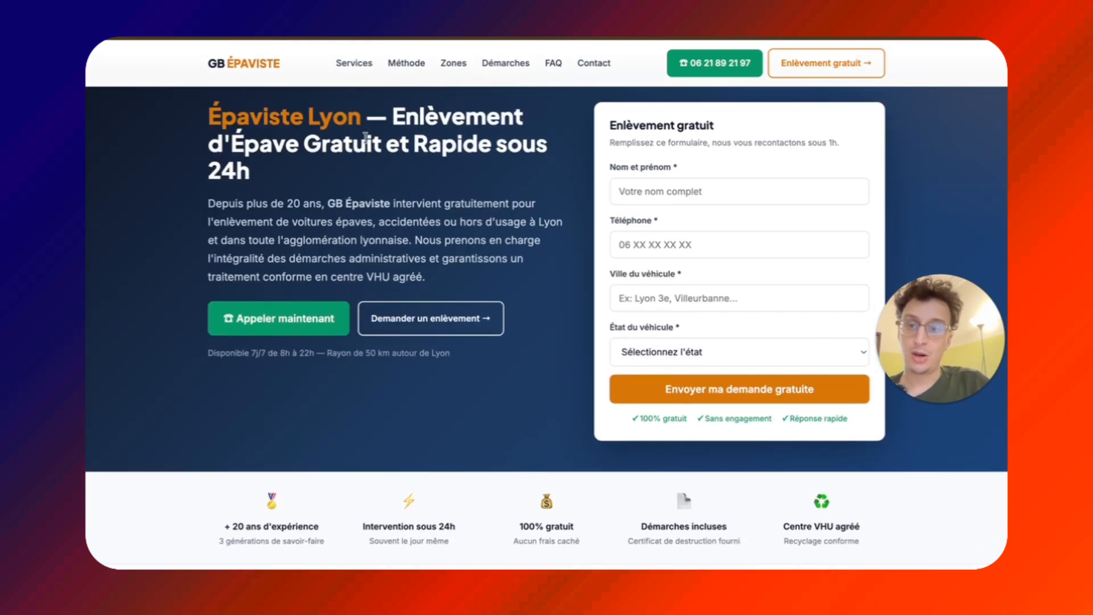
drag(362, 117, 104, 117)
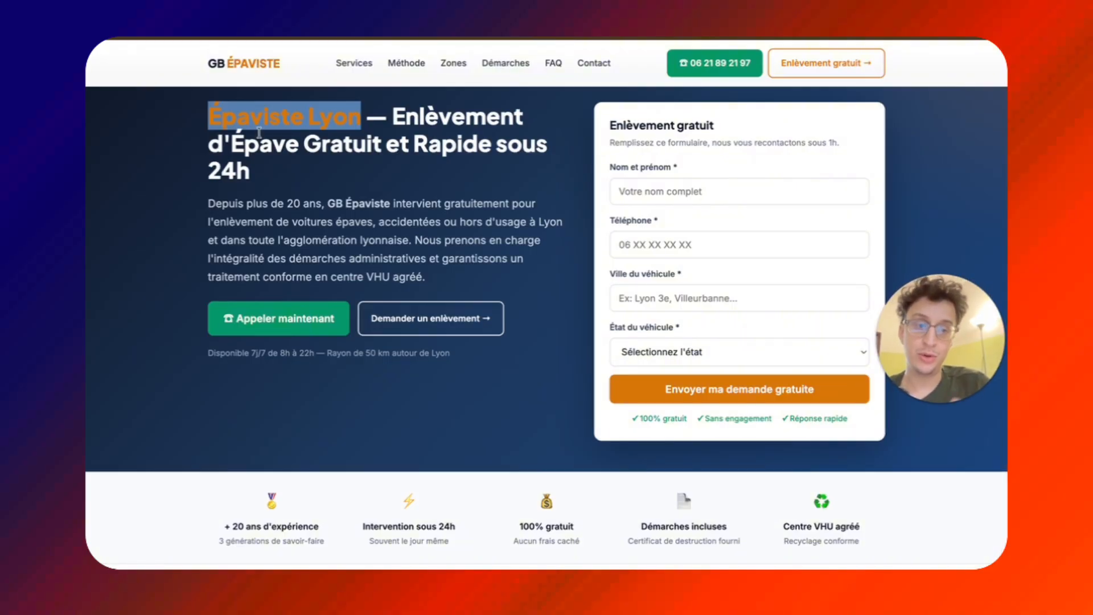
scroll(490, 337, down, 2)
scroll(490, 337, down, 12)
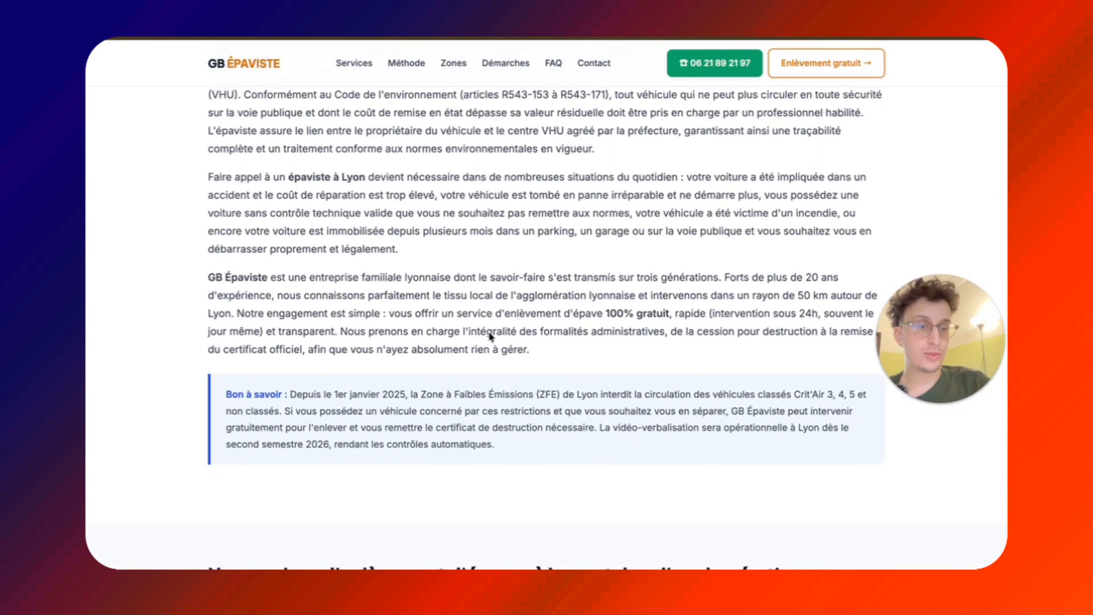
- Highlight the introductory paragraphs on the Lyon wreck removal service, mark the passage on the 50 km radius around Lyon, and clear the selection
scroll(491, 337, up, 3)
drag(529, 404, 208, 132)
scroll(455, 328, down, 5)
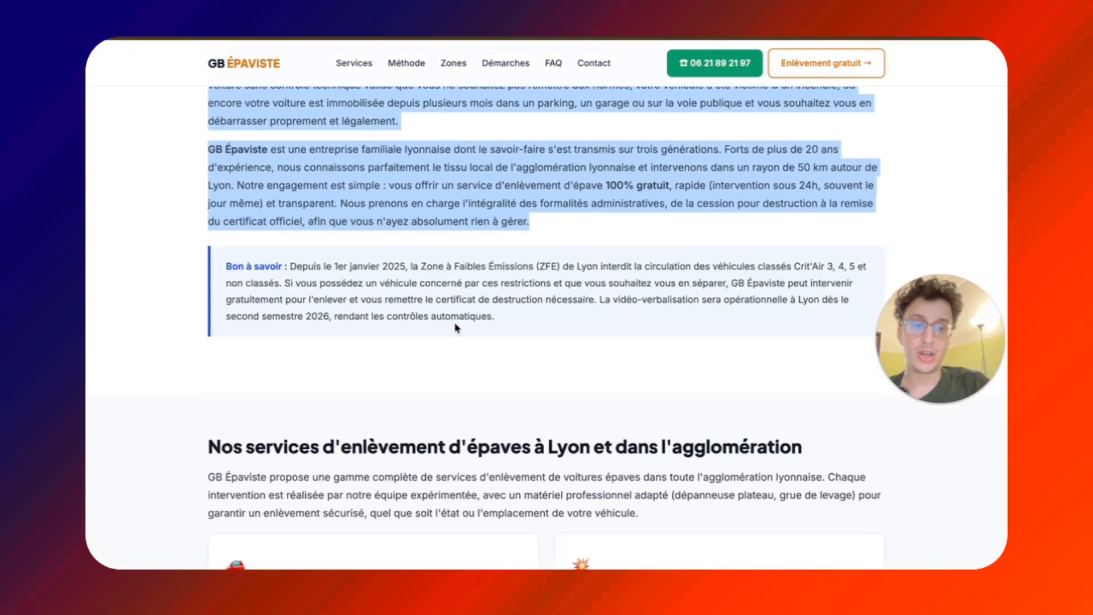
scroll(455, 328, up, 3)
drag(796, 237, 869, 254)
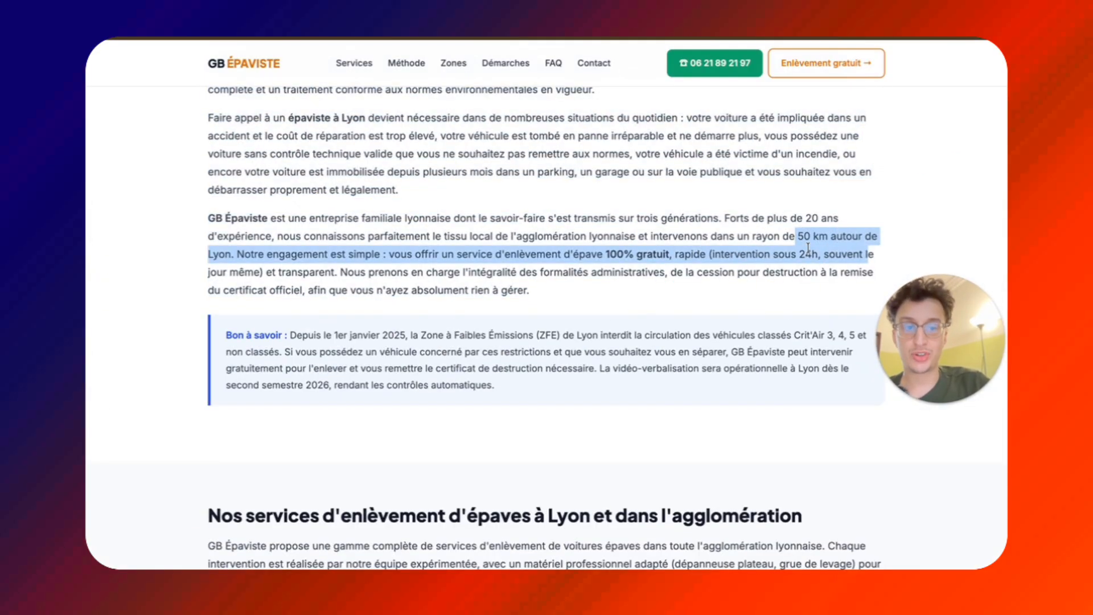
click(817, 251)
- Examine the services and intervention zones on the GB Épaviste page, highlighting the list of served communes from Rhône to Isère
scroll(778, 348, down, 4)
scroll(777, 348, down, 20)
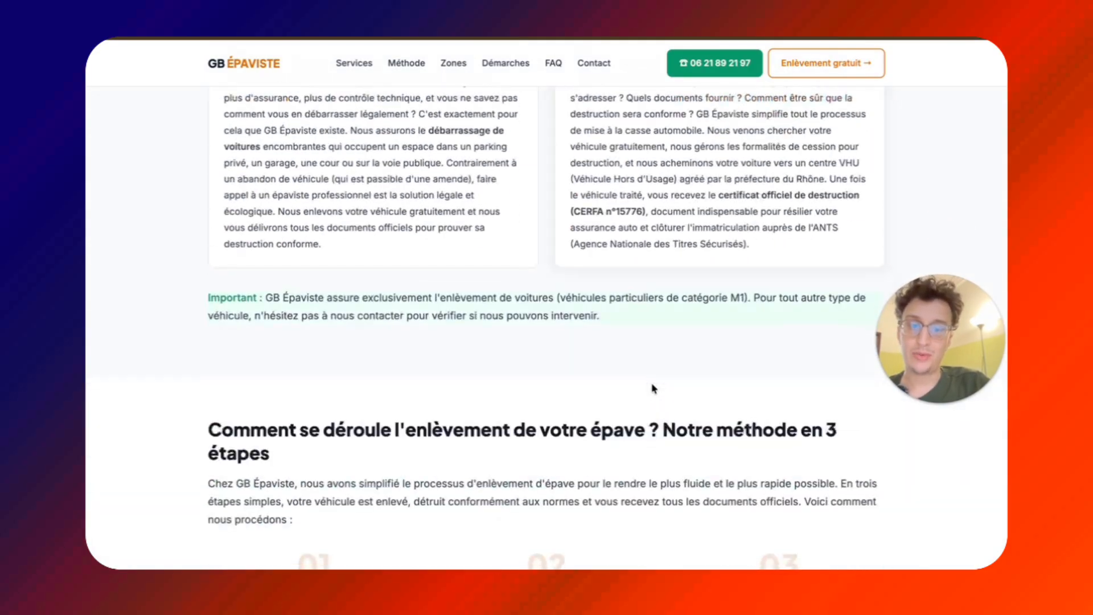
scroll(652, 384, down, 10)
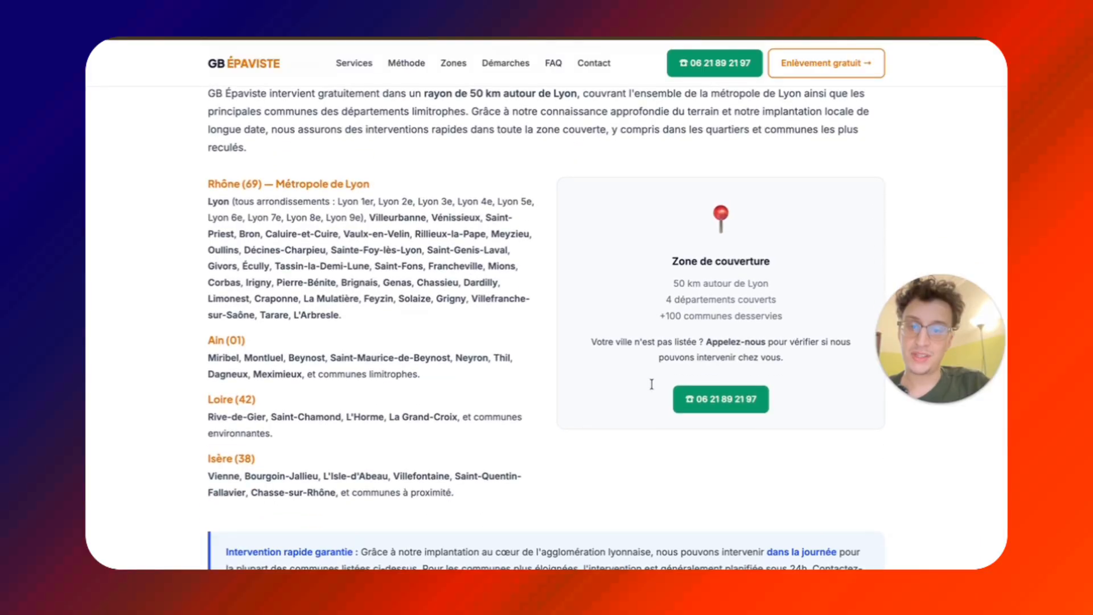
drag(477, 532, 208, 181)
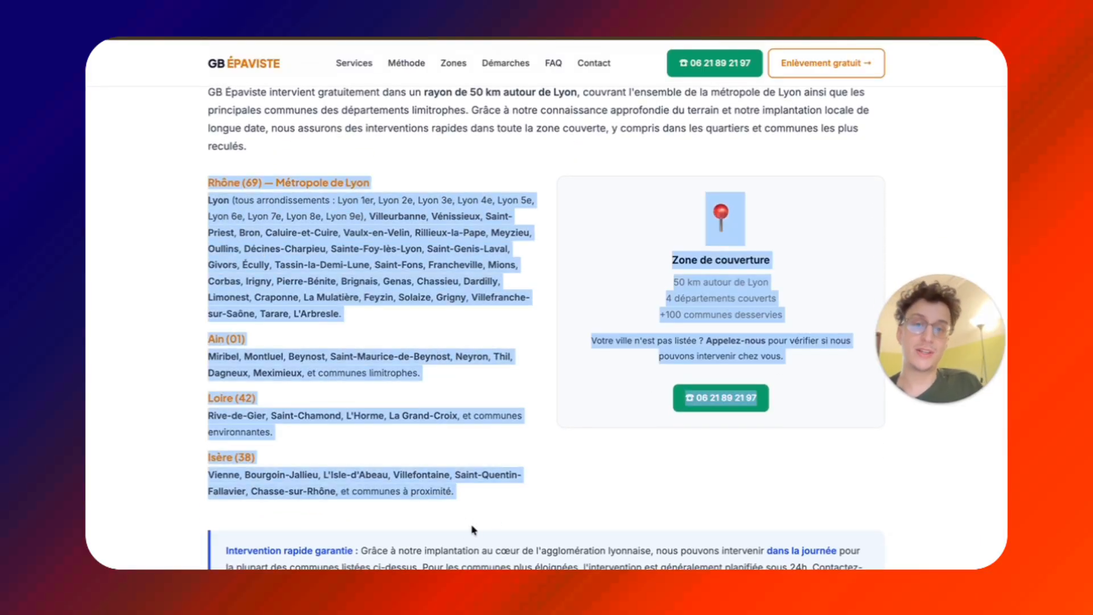
click(470, 529)
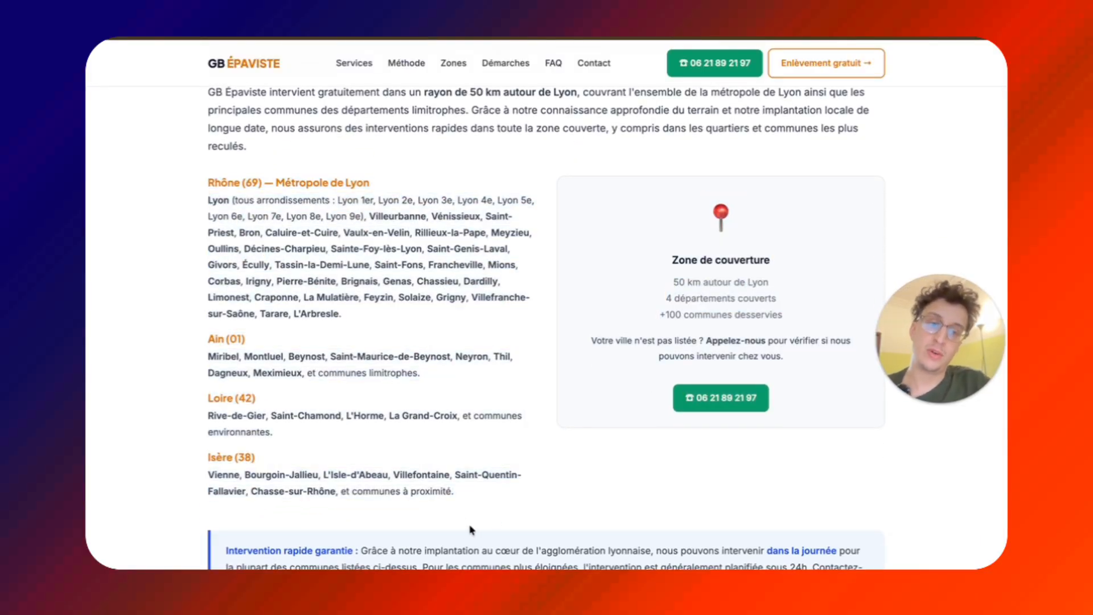
scroll(437, 381, up, 4)
drag(695, 289, 385, 282)
scroll(456, 419, down, 10)
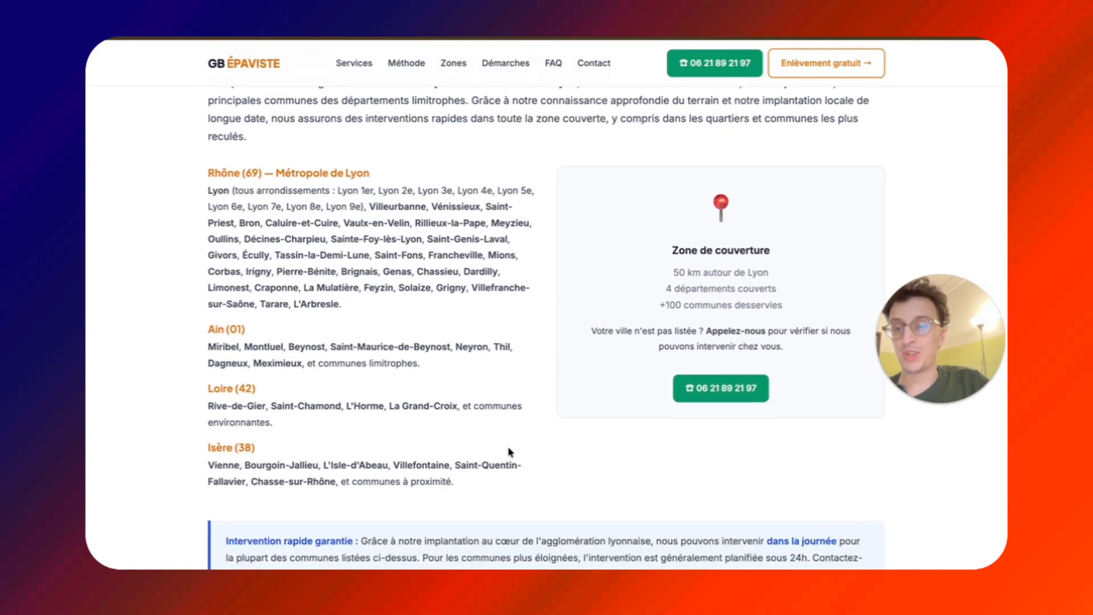
- Glance at the required documents section, return to the page's hero area and highlight its "Épaviste Lyon" heading
scroll(592, 389, down, 2)
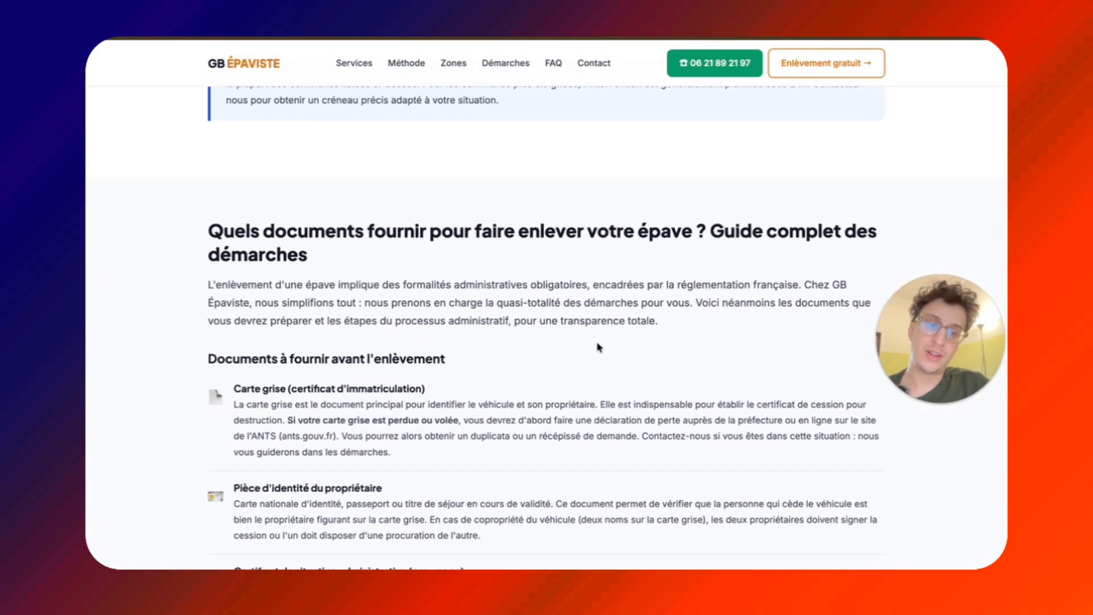
scroll(601, 342, up, 12)
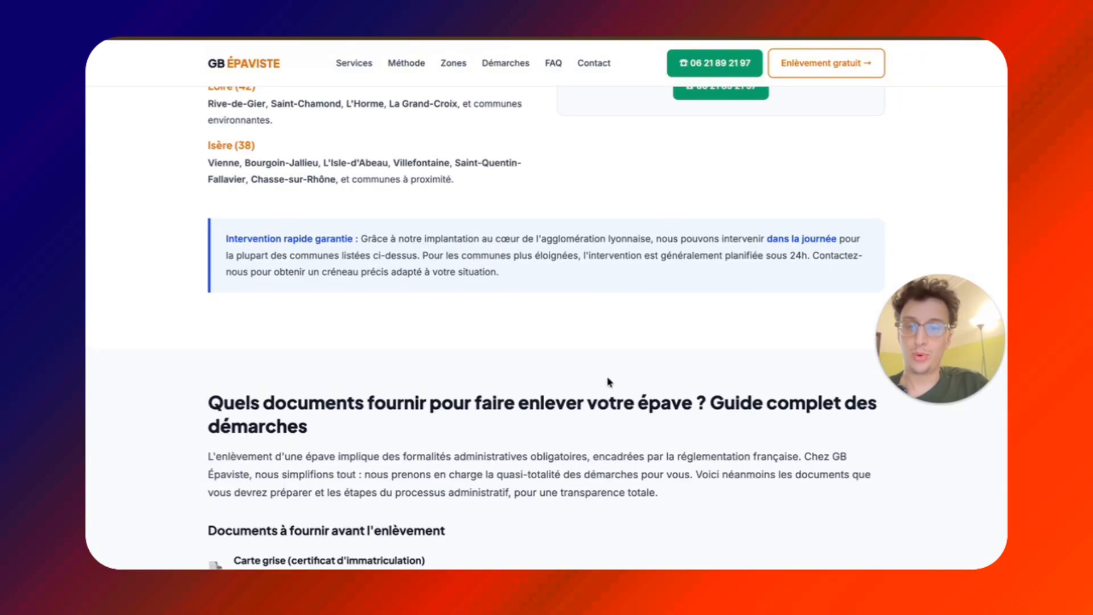
scroll(607, 377, up, 20)
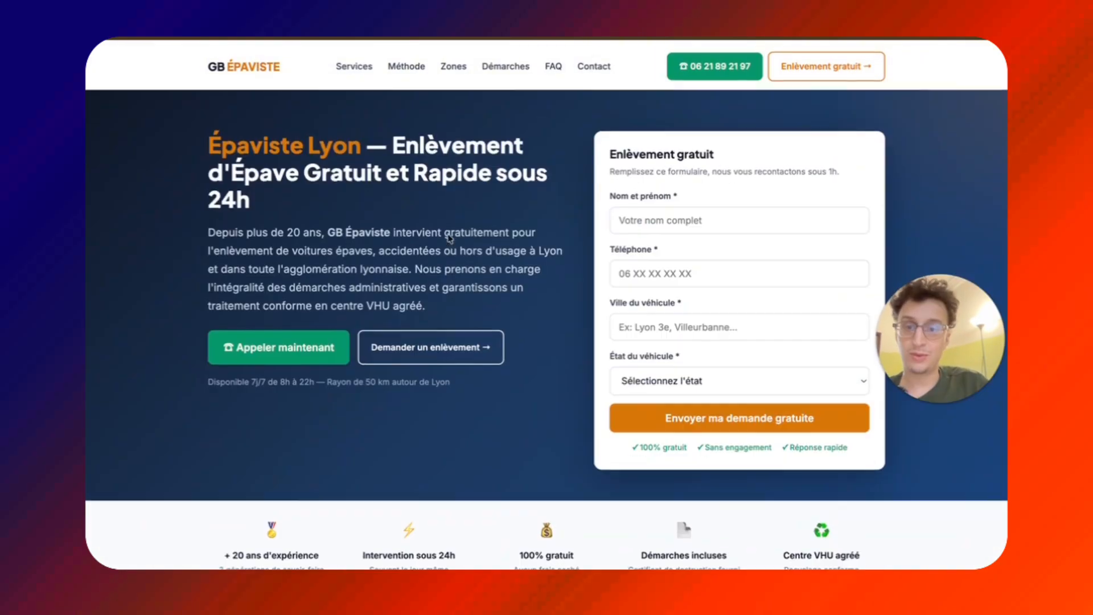
drag(406, 200, 120, 69)
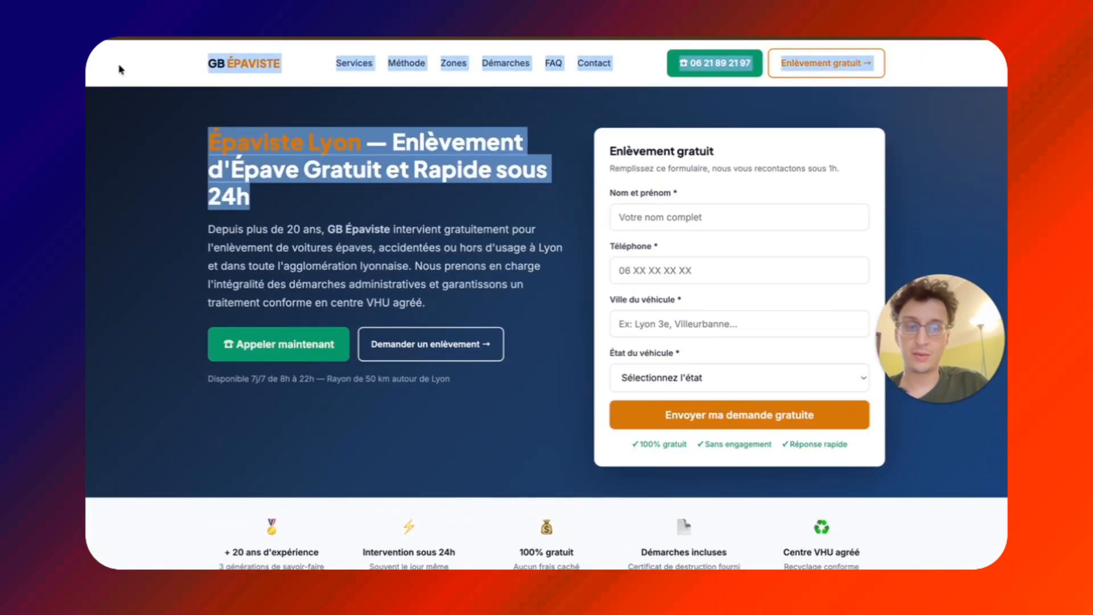
click(257, 161)
- Read down to "Quels véhicules enlève GB Épaviste à Lyon ?", highlight the heading and its introduction, and clear the selection
scroll(342, 341, down, 20)
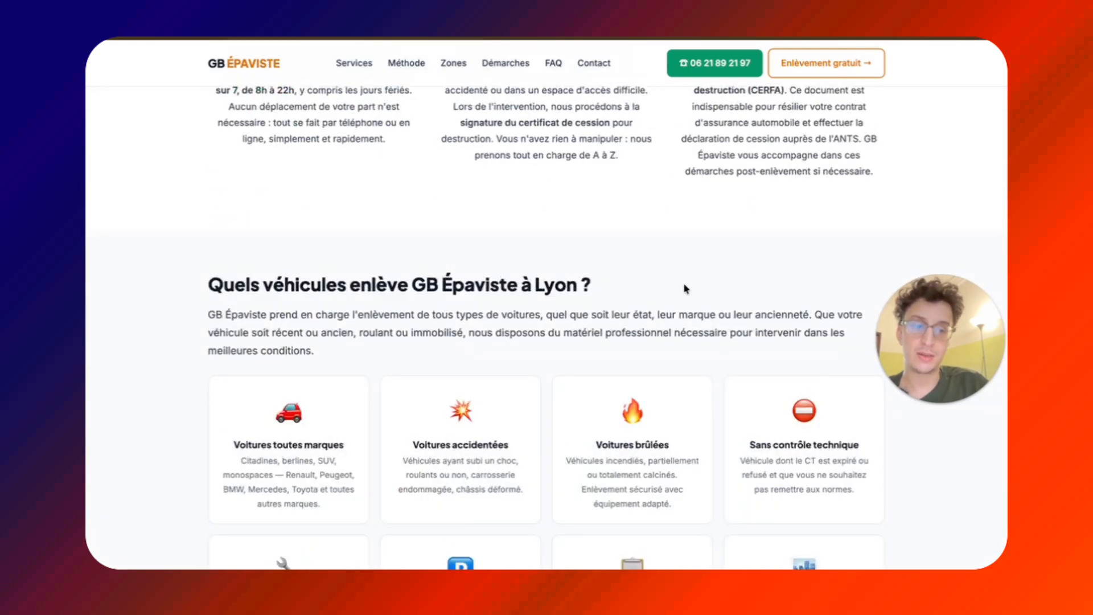
drag(463, 332, 186, 317)
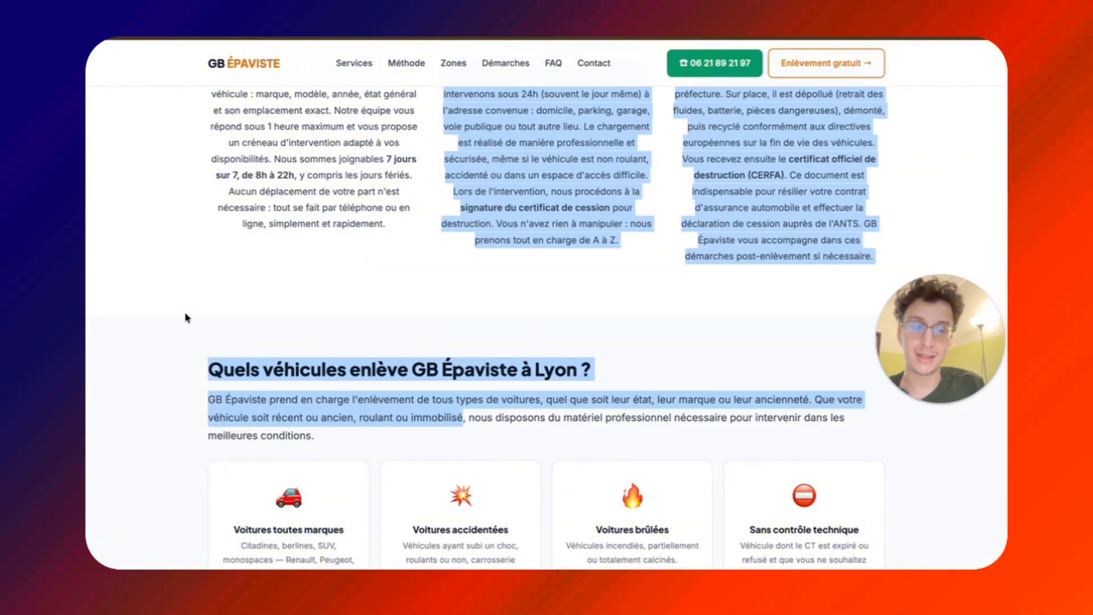
click(351, 375)
scroll(350, 375, down, 20)
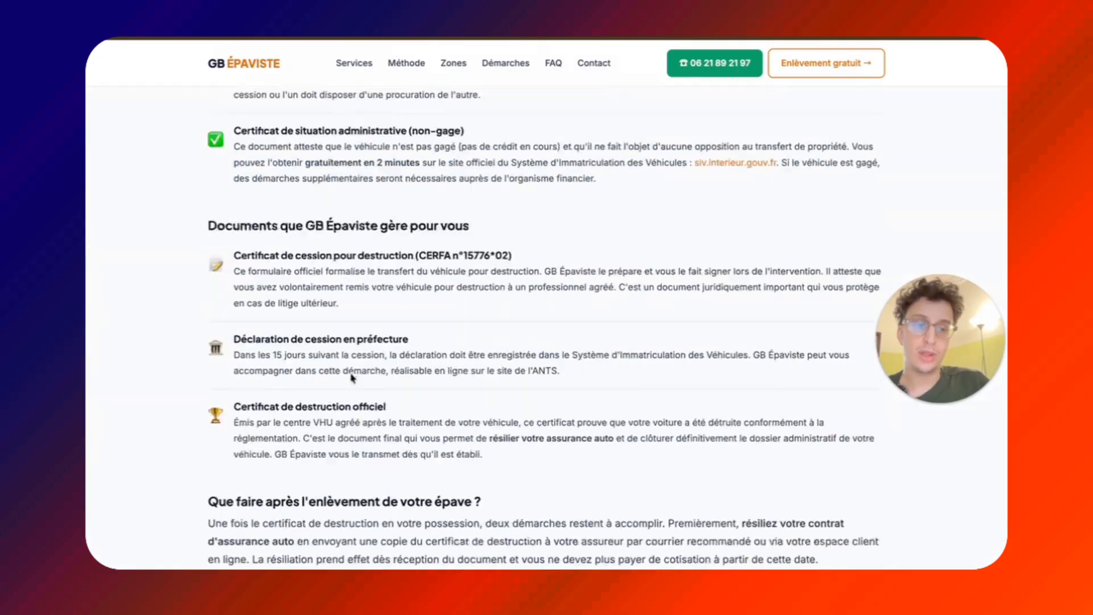
- Look through the documents guide and the frequently asked questions about Lyon, and go back to the page's hero area
scroll(351, 377, up, 8)
scroll(599, 237, up, 2)
scroll(443, 287, down, 15)
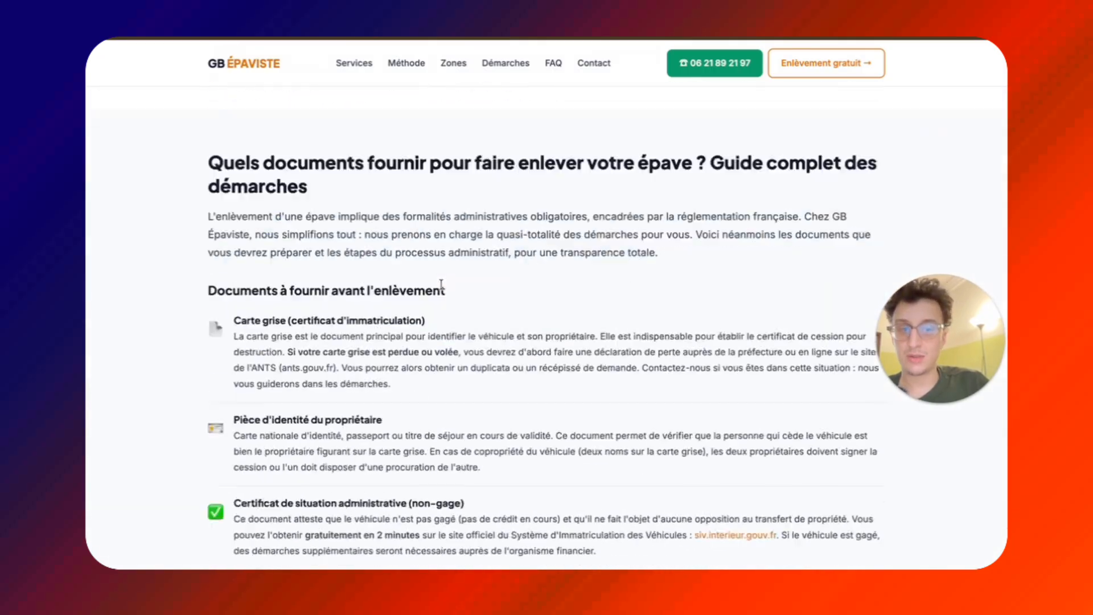
scroll(443, 287, down, 12)
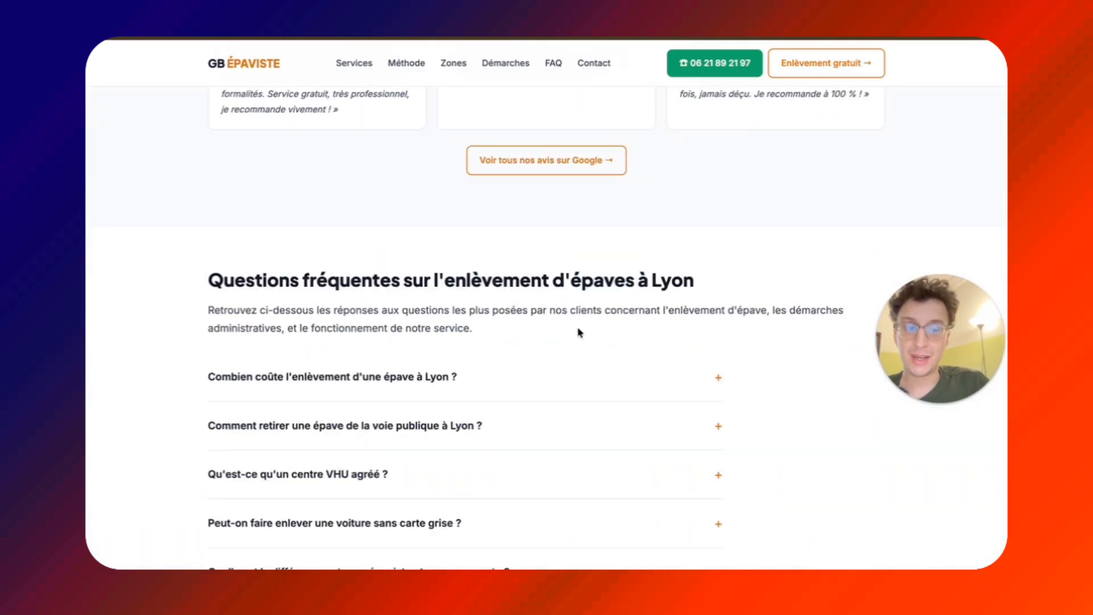
scroll(579, 332, up, 20)
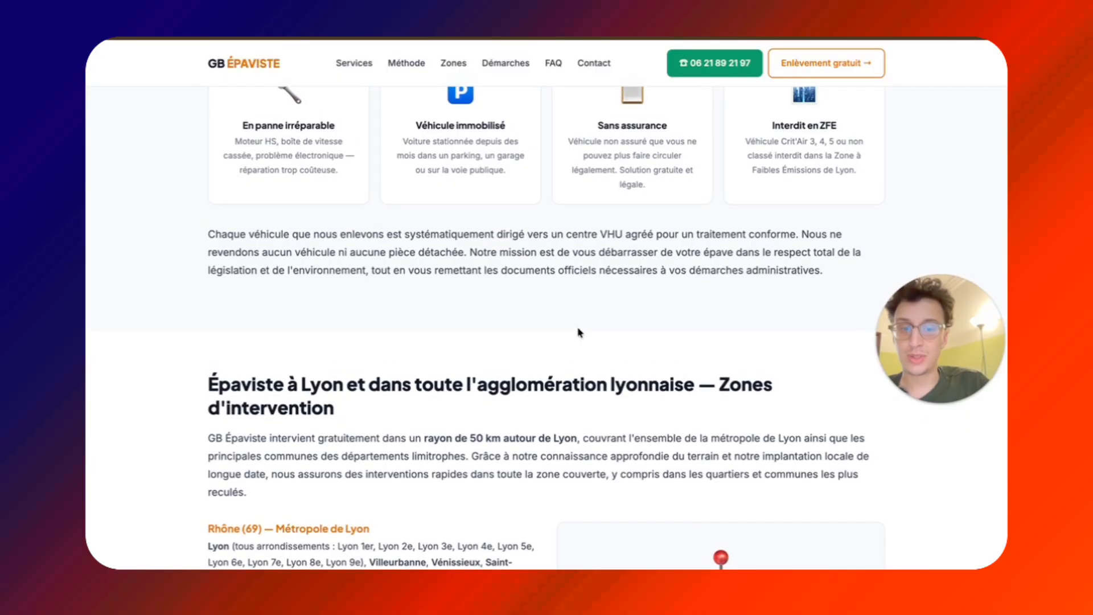
scroll(579, 332, up, 15)
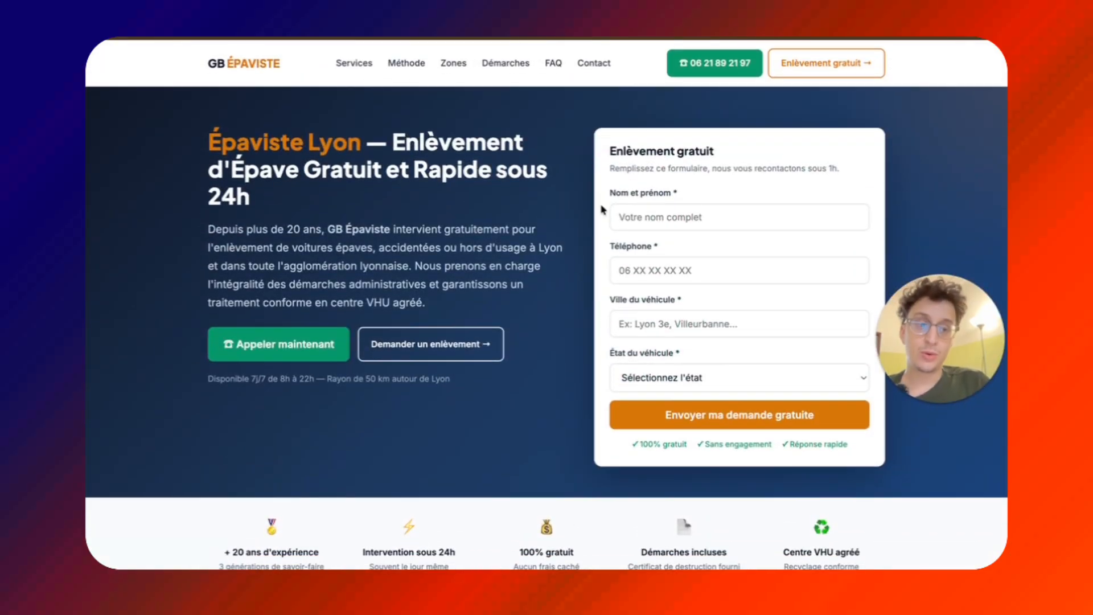
- Highlight the hero heading and the description below it, check the content underneath, and clear the selection
scroll(602, 210, down, 3)
scroll(609, 357, up, 3)
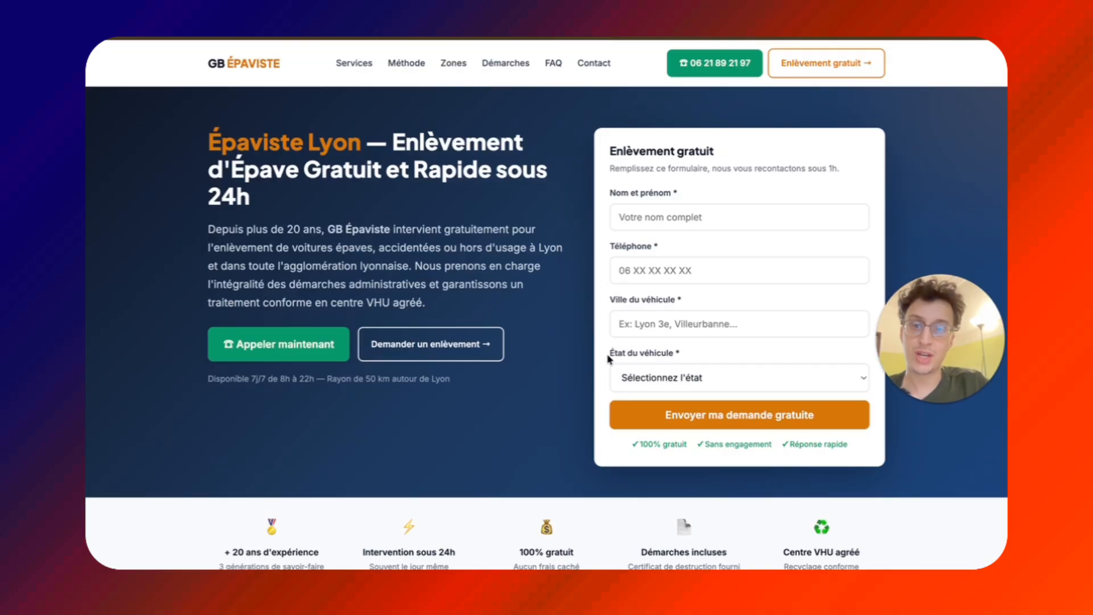
drag(506, 302, 261, 181)
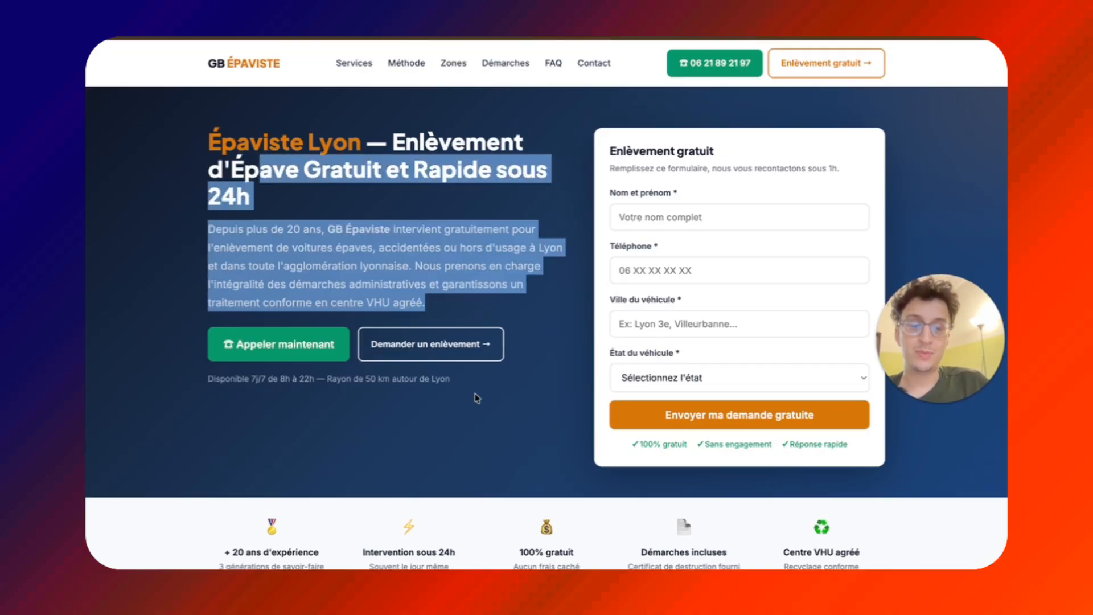
scroll(476, 395, down, 8)
scroll(473, 389, up, 8)
click(340, 174)
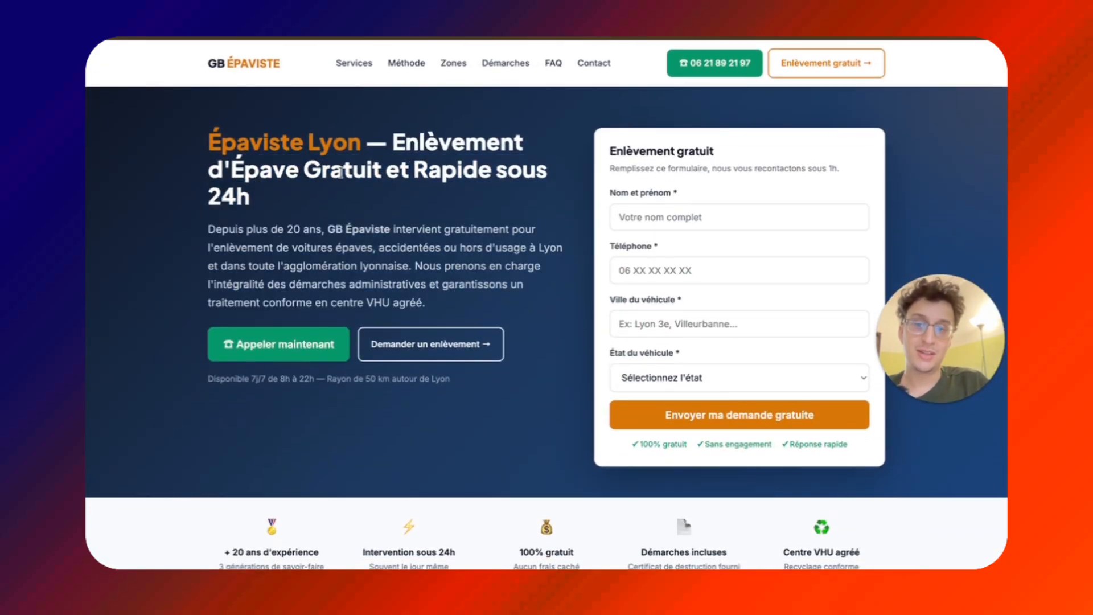
- Highlight the word "Lyon" in the hero heading and check how the rest of the page's content supports it
double_click(321, 131)
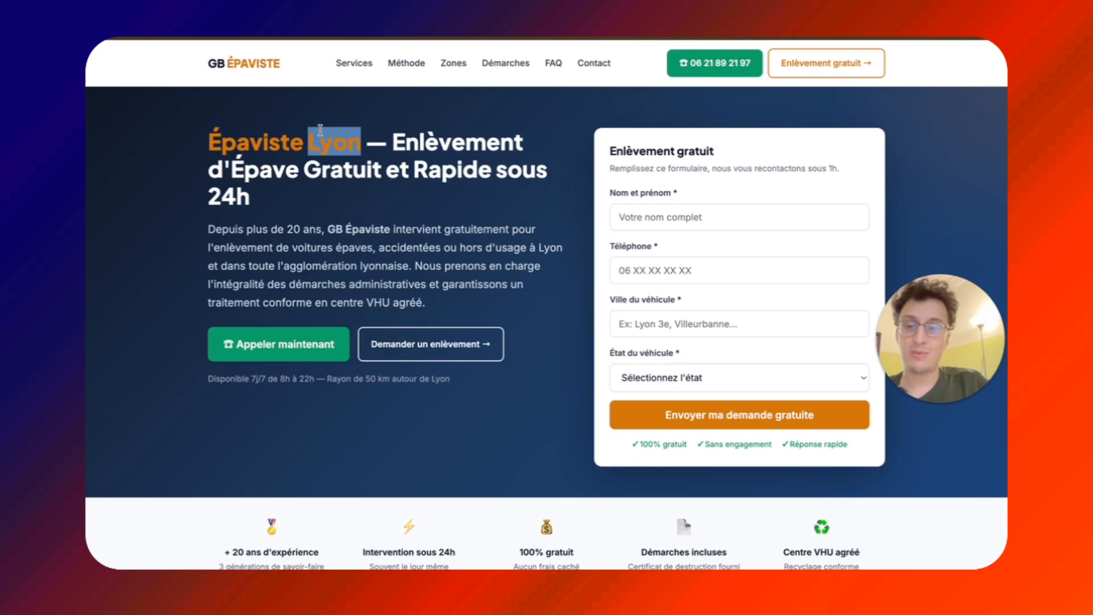
scroll(451, 253, down, 20)
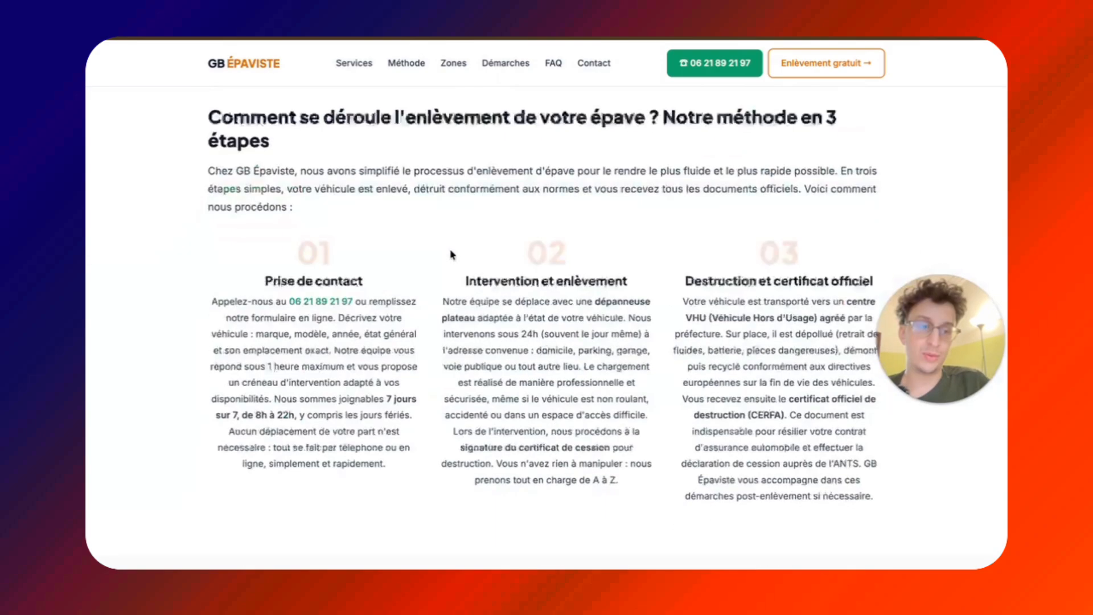
scroll(451, 254, up, 20)
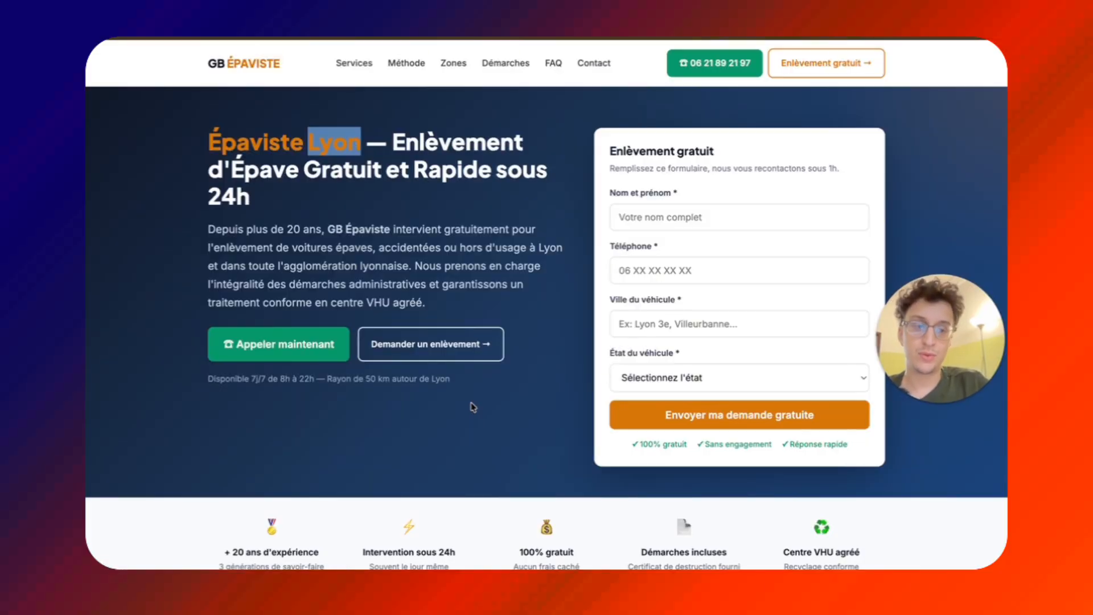
scroll(471, 406, down, 1)
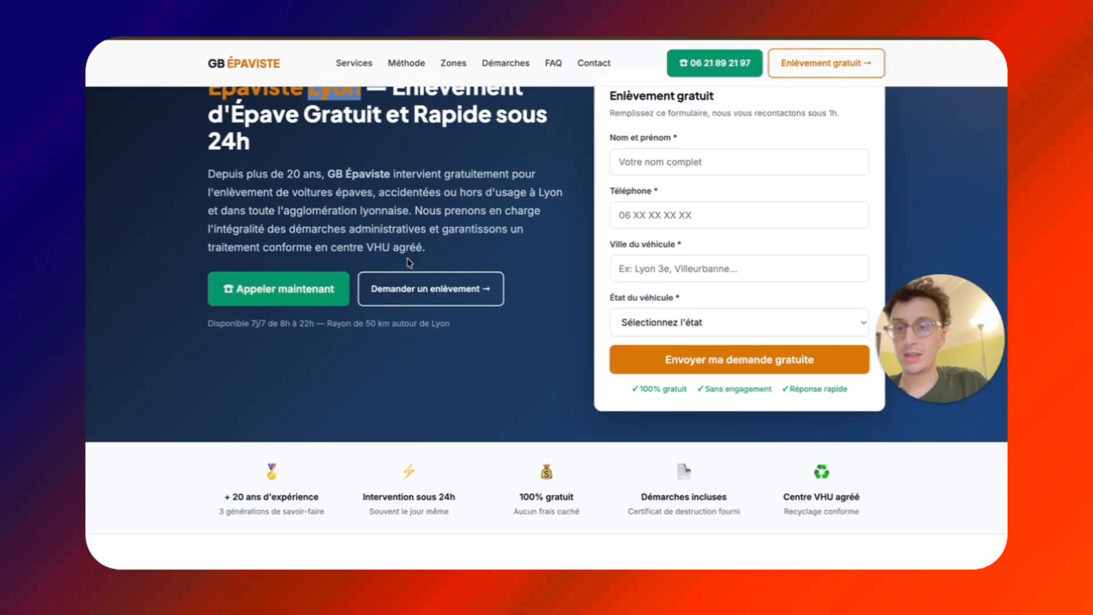
- Highlight "en centre VHU agréé" in the hero description, clear the selection and inspect the contact section with its removal request form
drag(441, 267, 313, 247)
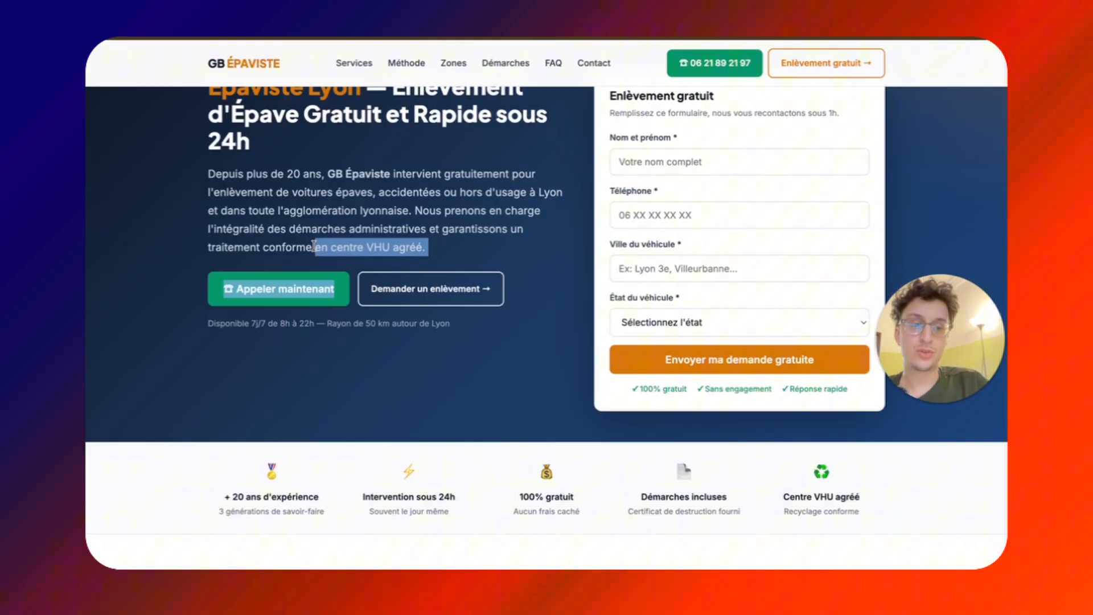
click(438, 277)
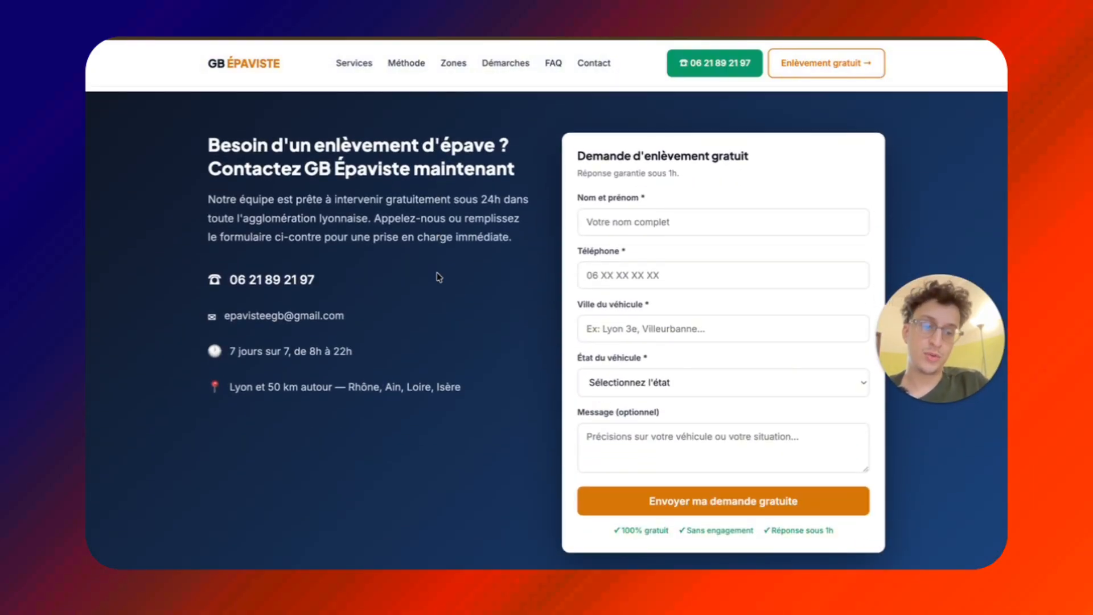
scroll(438, 277, down, 20)
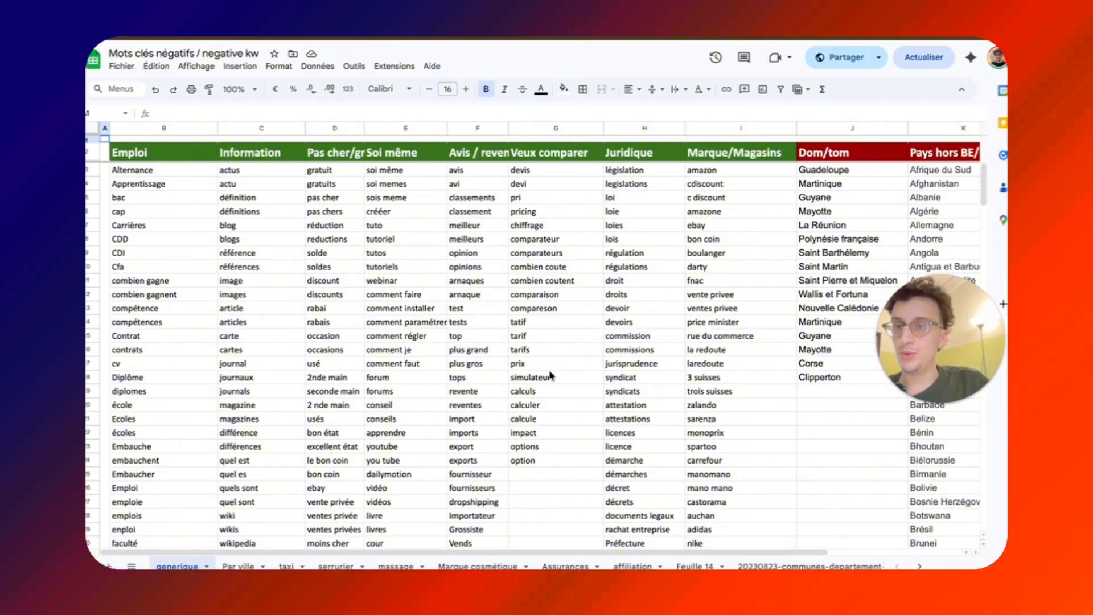
- Review the negative keyword lists in the "generique" sheet, selecting cells B112:C123 across the Emploi and Information columns
scroll(545, 411, down, 20)
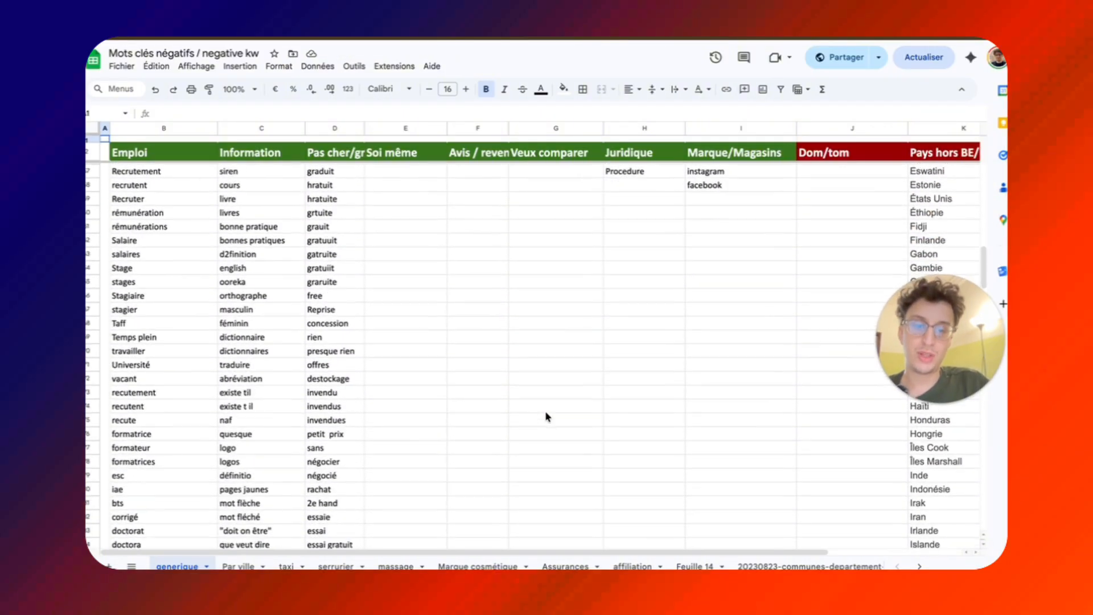
drag(130, 203, 256, 355)
scroll(427, 448, up, 20)
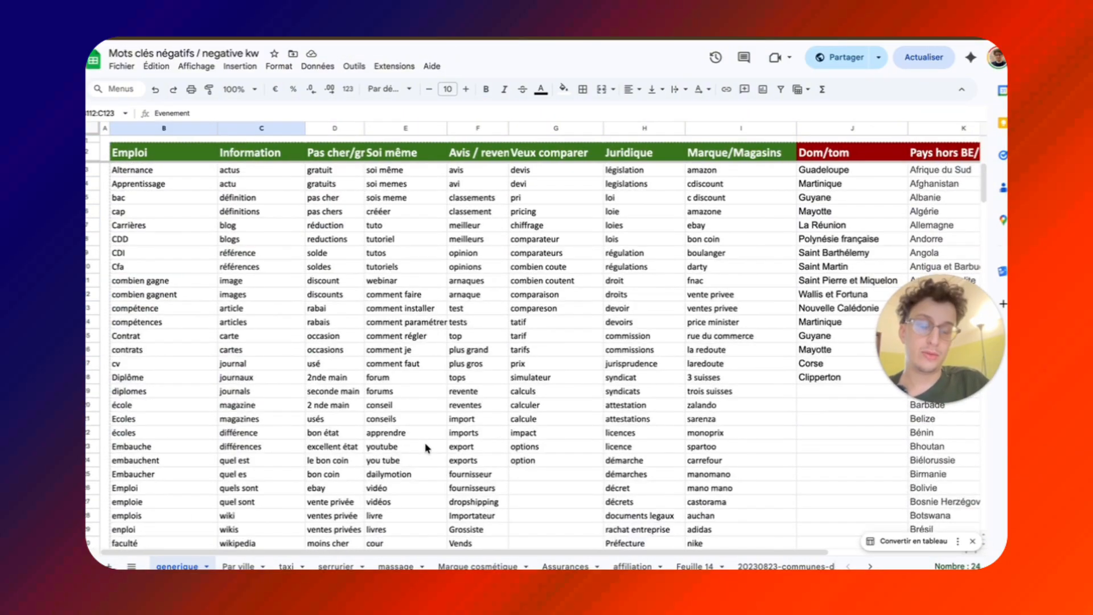